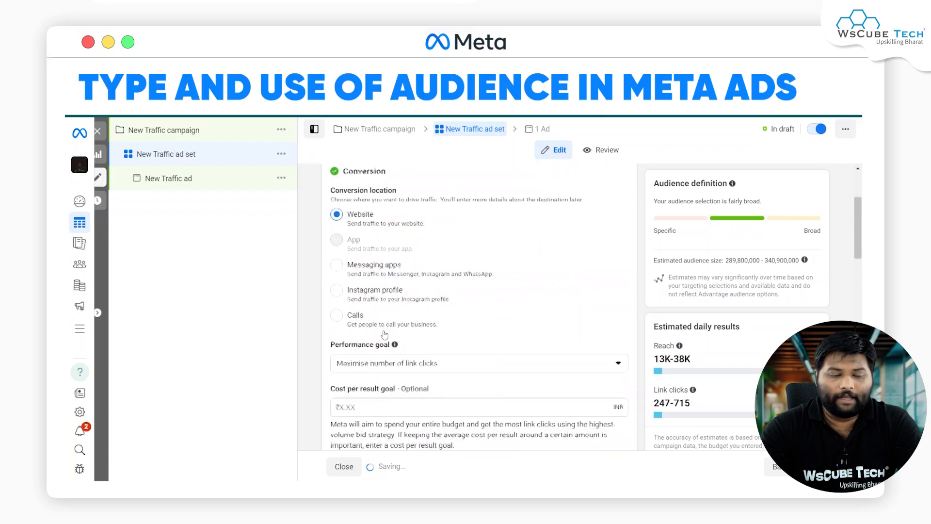
Step: Switch the New Traffic ad set from Advantage+ audience to the original audience options and confirm the change
scroll(384, 333, "down", 10)
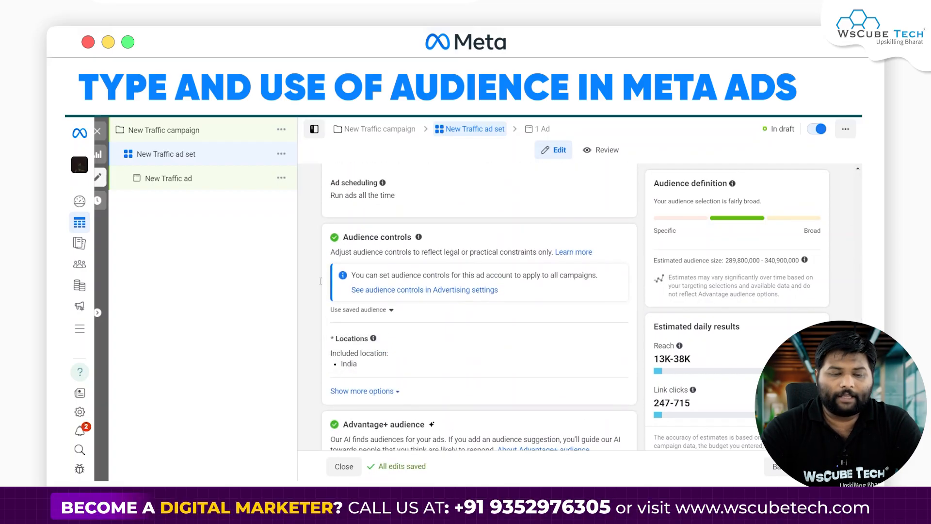
scroll(434, 358, "down", 2)
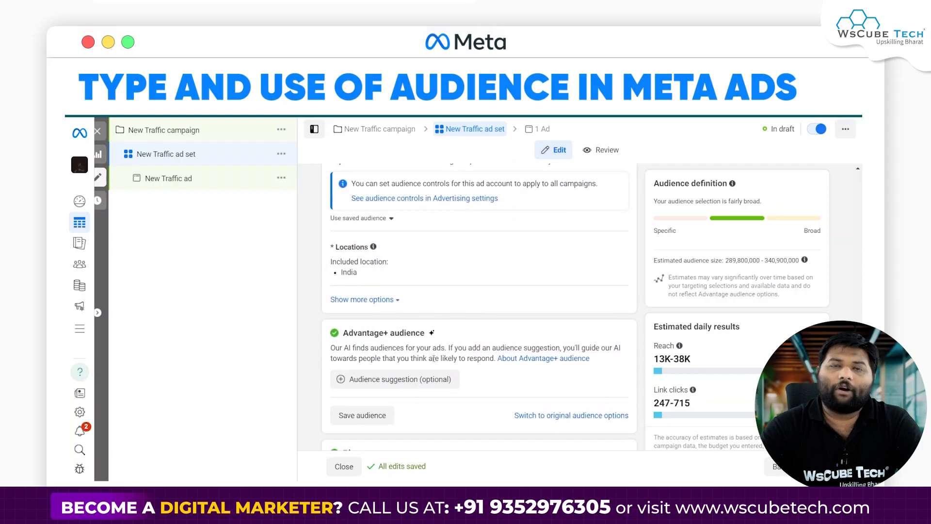
scroll(428, 295, "up", 1)
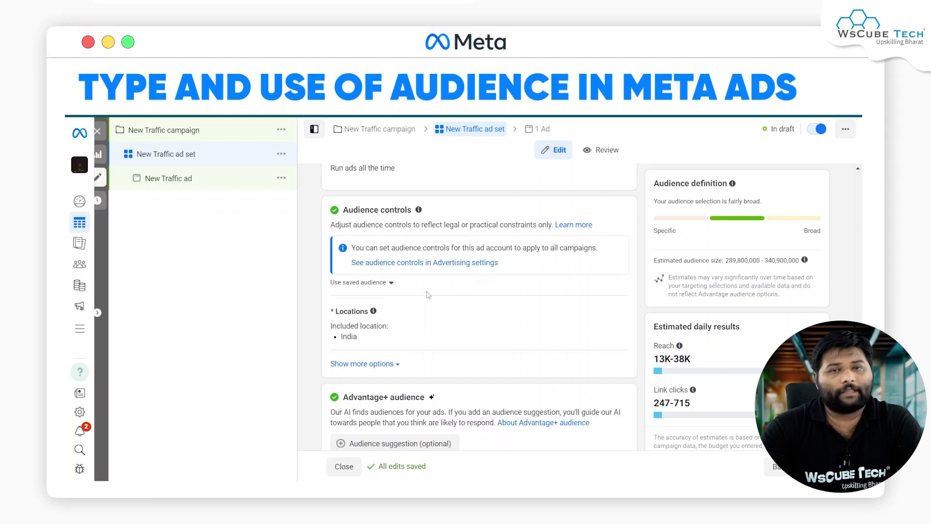
scroll(429, 293, "down", 3)
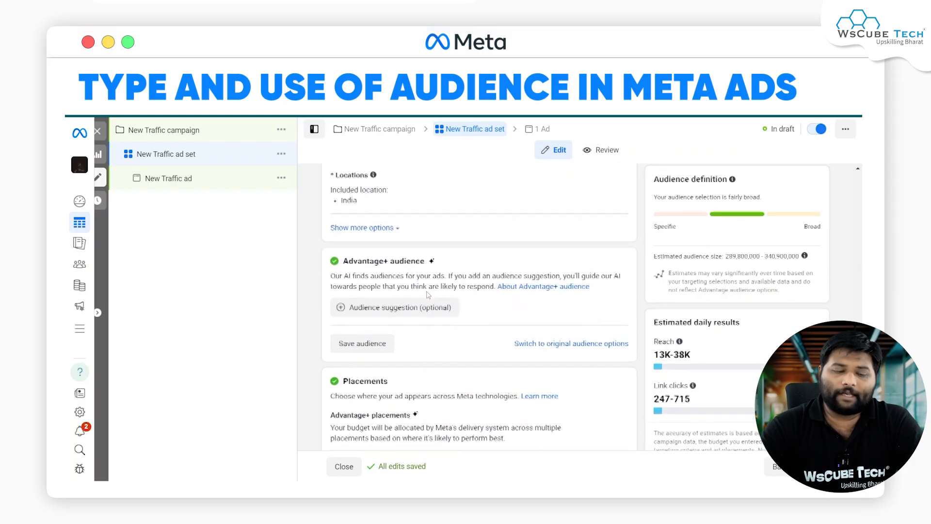
left_click(554, 341)
left_click(483, 318)
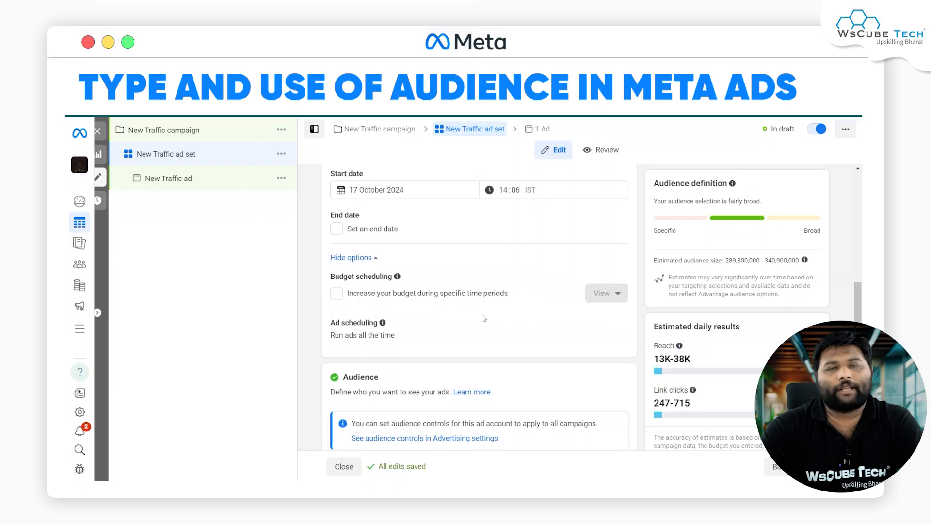
Step: Edit the audience locations so that India only includes cities
scroll(484, 318, "down", 4)
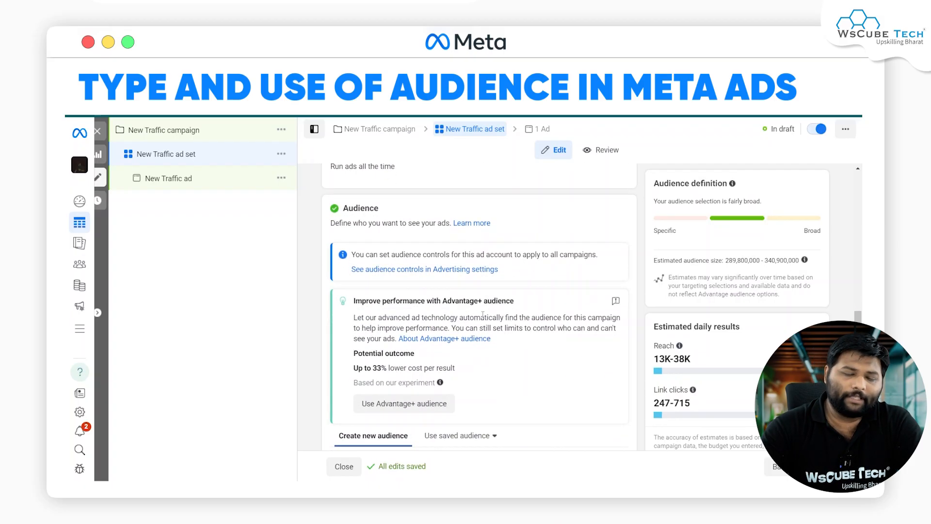
scroll(482, 315, "down", 5)
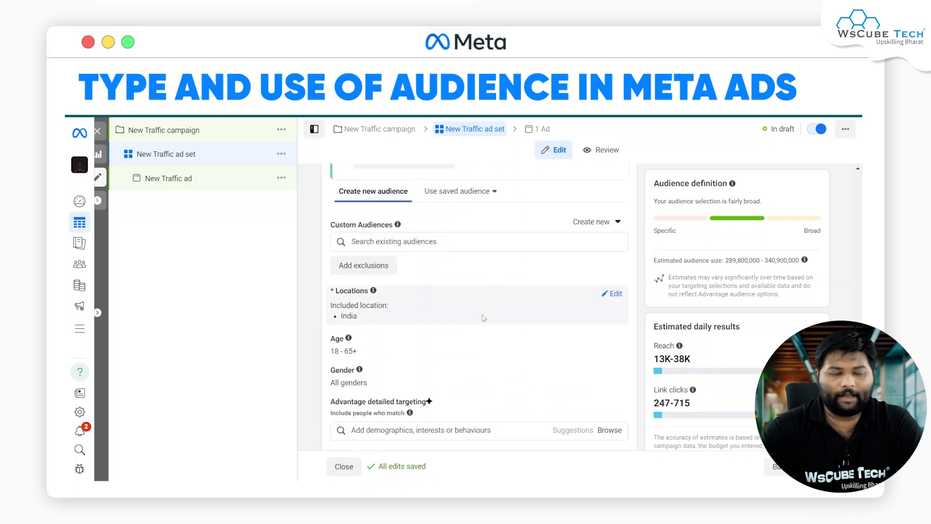
scroll(484, 318, "down", 1)
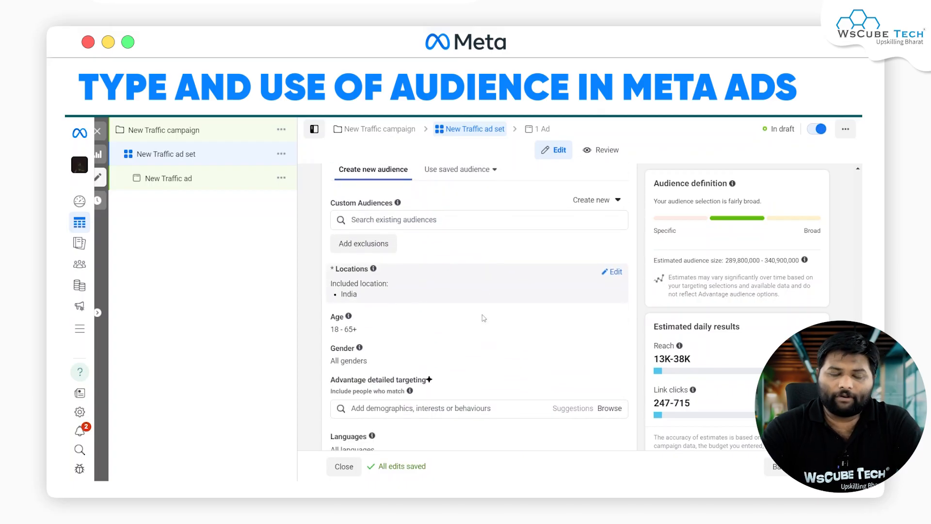
scroll(484, 315, "down", 1)
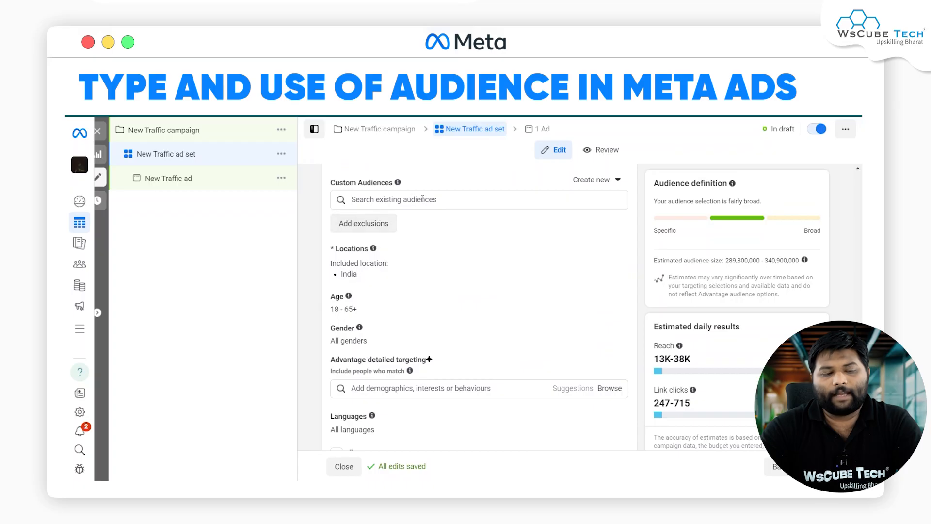
scroll(423, 198, "up", 1)
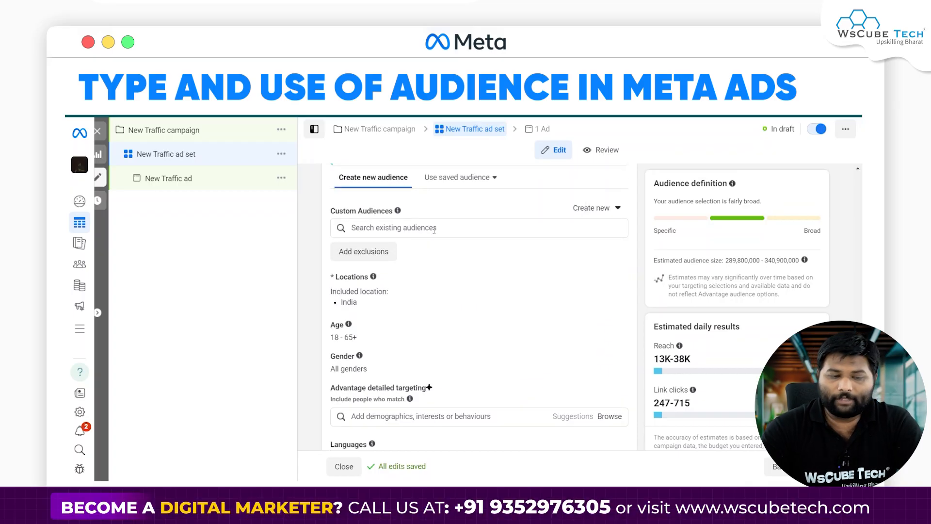
scroll(374, 291, "down", 1)
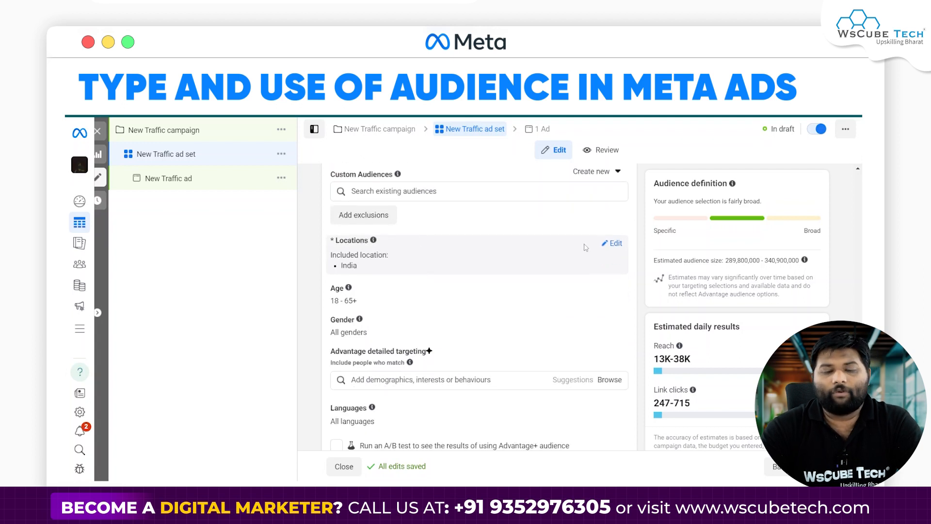
left_click(614, 243)
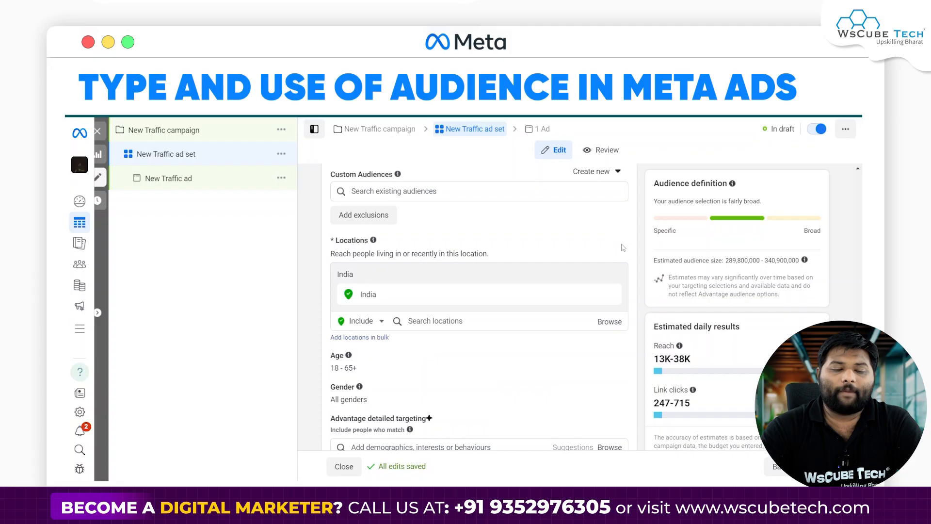
scroll(512, 267, "down", 1)
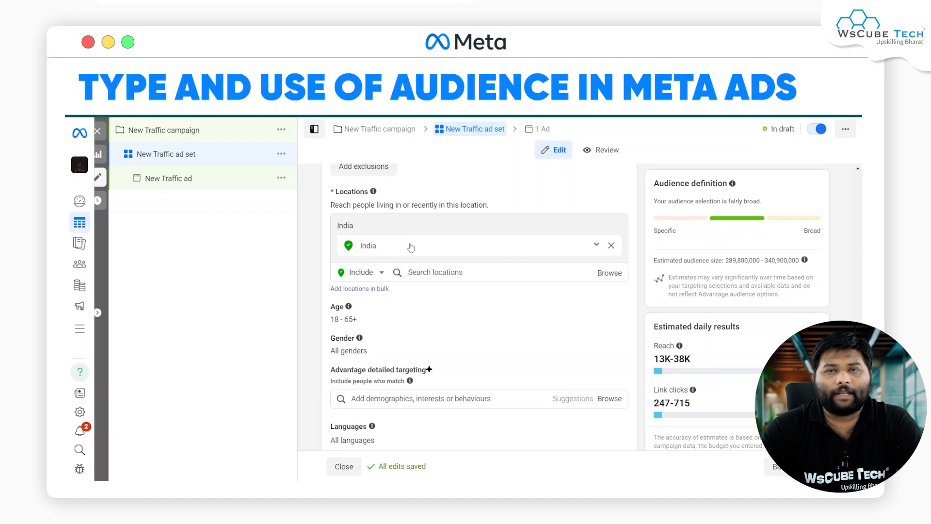
left_click(596, 247)
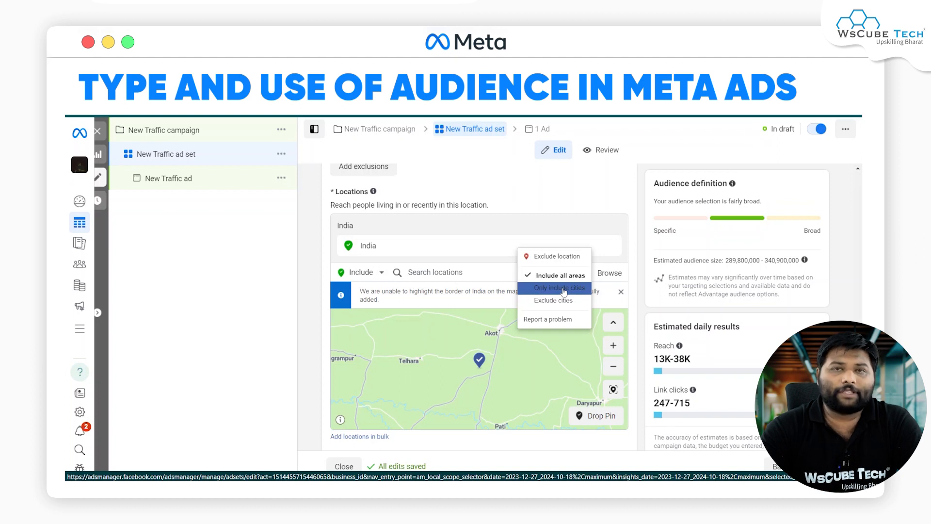
left_click(564, 290)
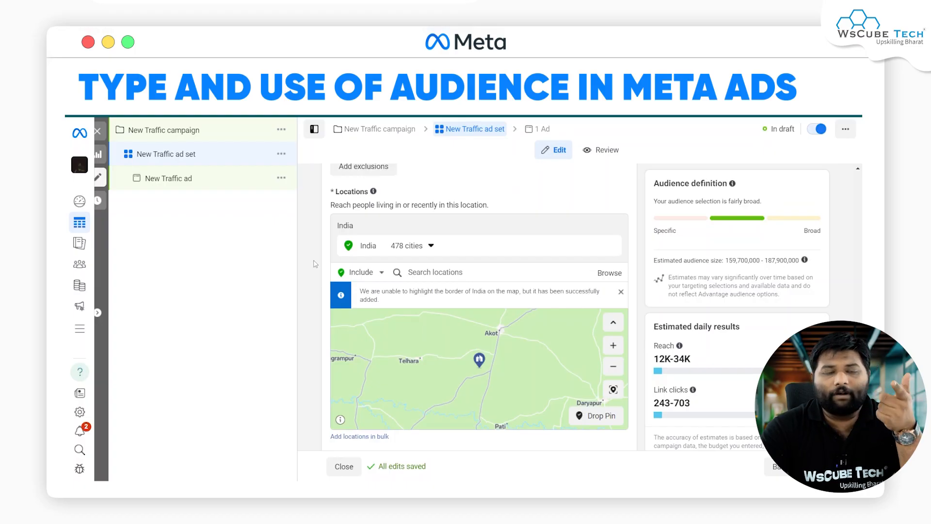
Step: Examine the full list of targeted Indian towns and cities grouped by population size, including the 1 million-3 million group with Indore
left_click(408, 250)
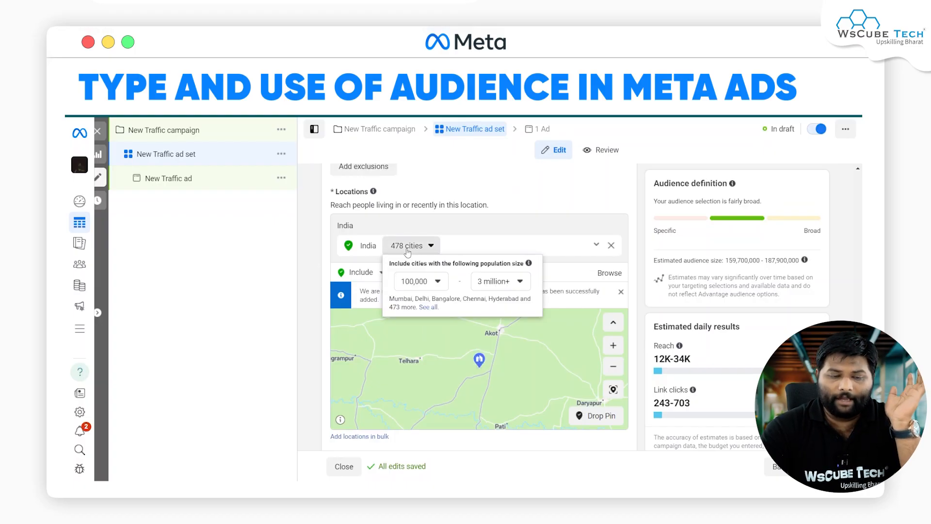
left_click(428, 307)
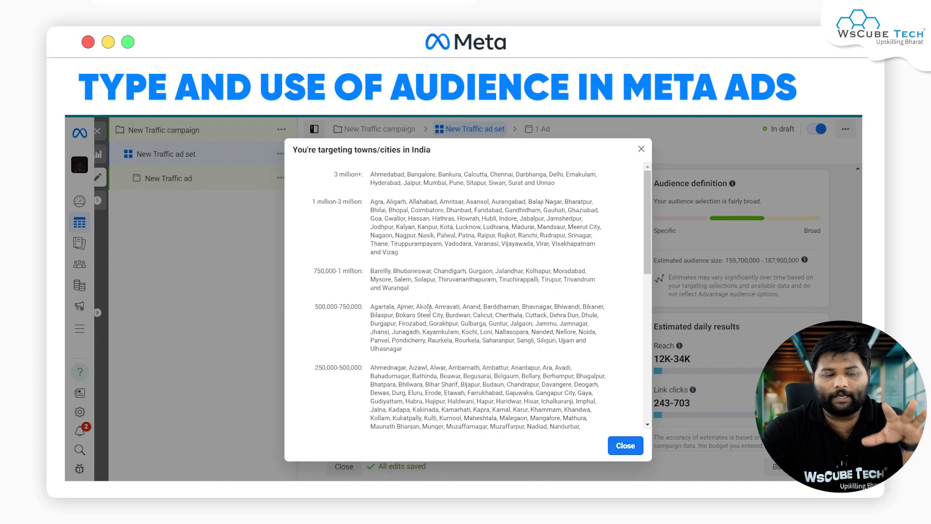
scroll(429, 307, "down", 8)
scroll(351, 329, "up", 3)
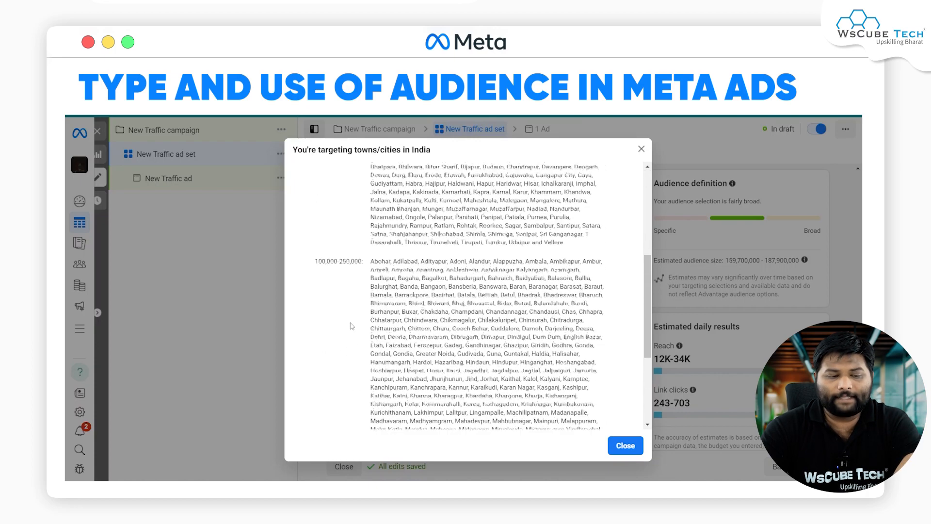
scroll(314, 274, "up", 5)
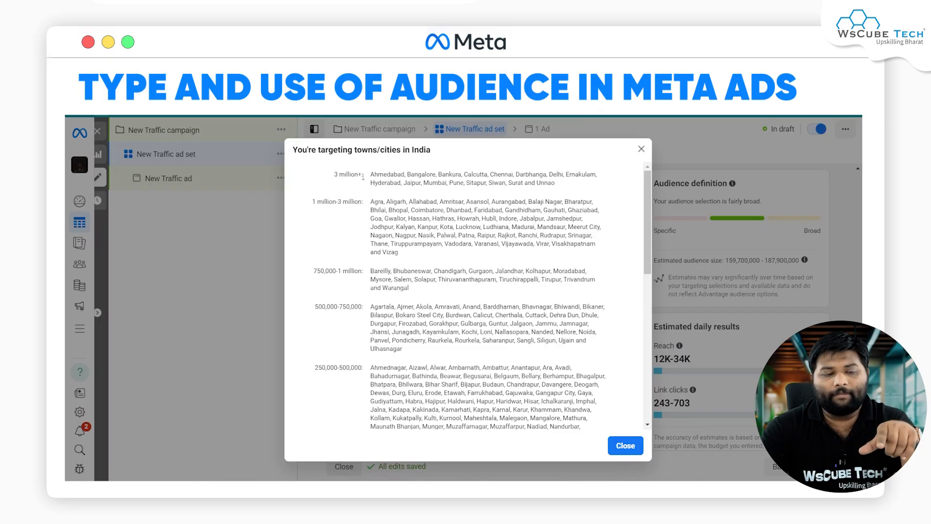
left_click_drag(370, 177, 566, 191)
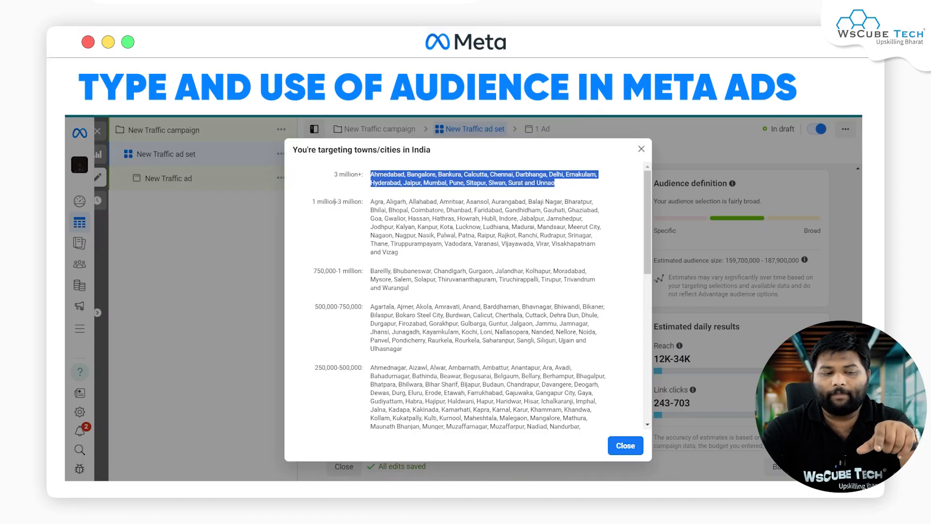
left_click_drag(368, 203, 413, 245)
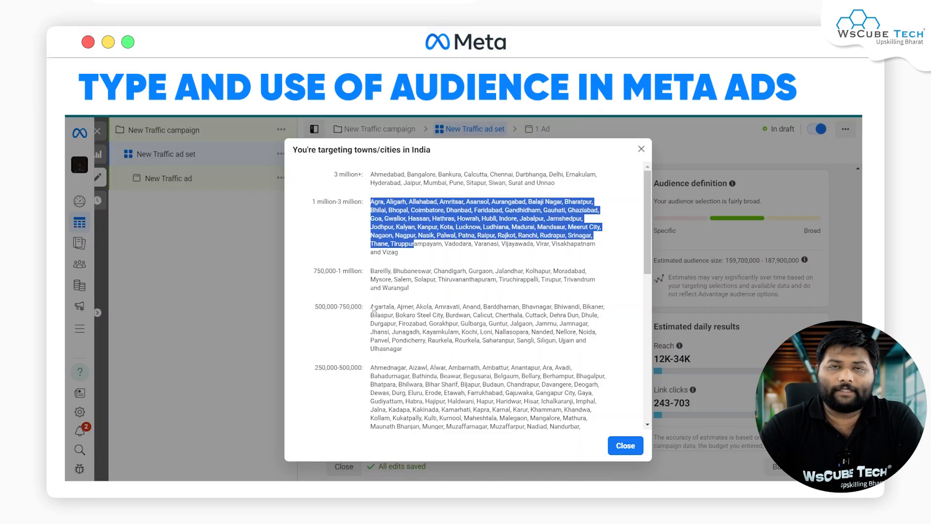
scroll(383, 314, "down", 1)
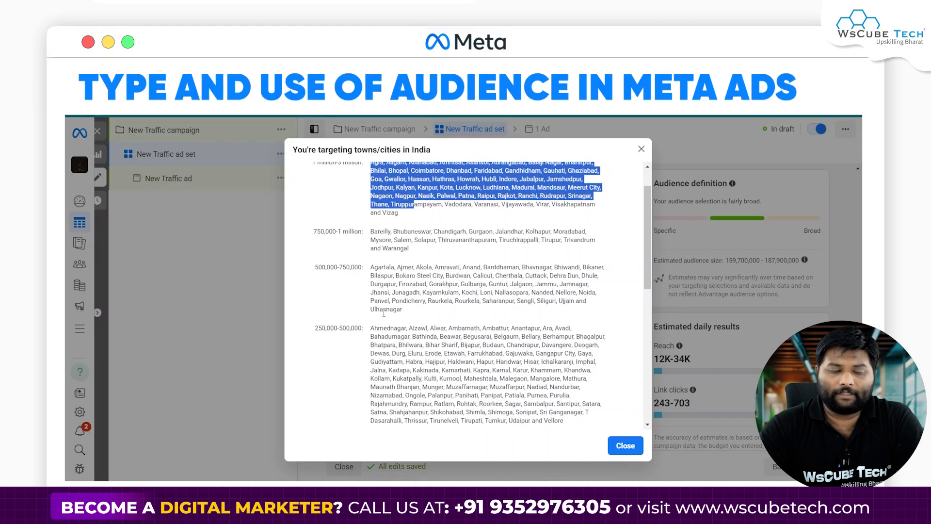
scroll(384, 314, "up", 1)
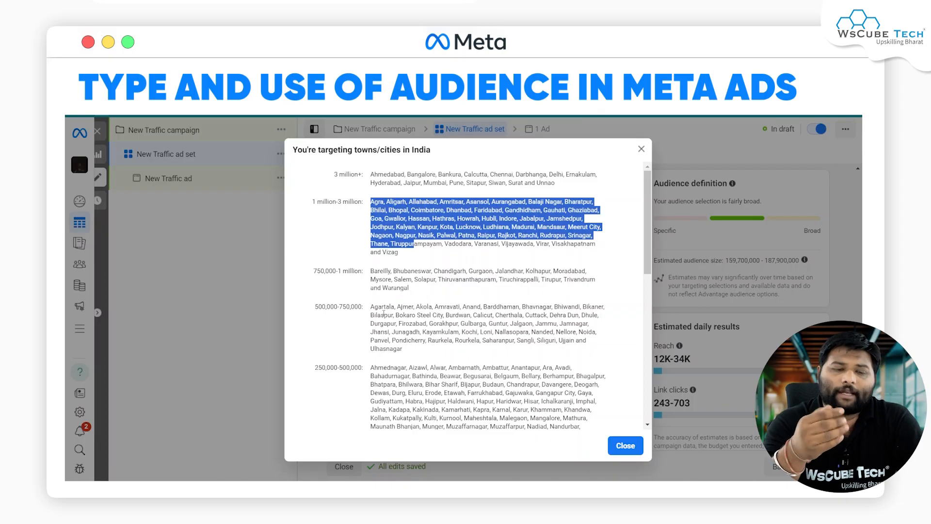
left_click(493, 217)
left_click_drag(500, 217, 520, 218)
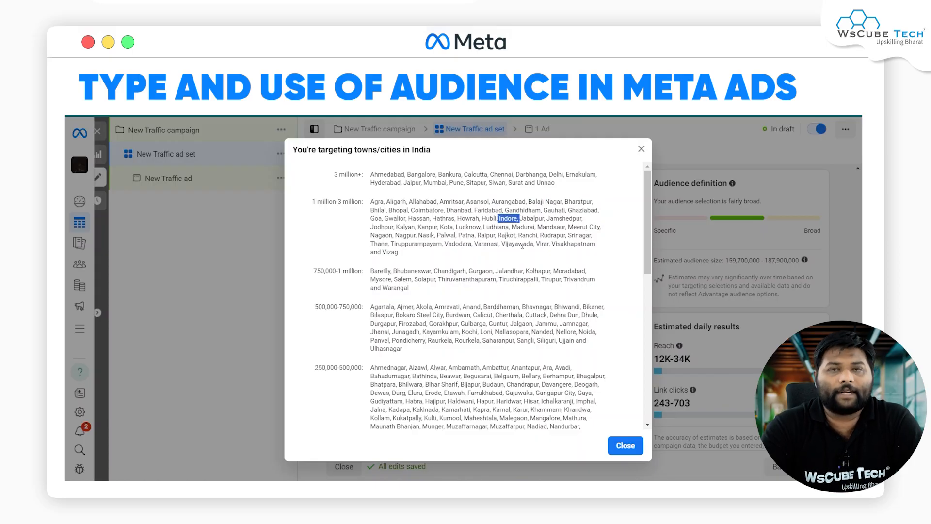
left_click(626, 445)
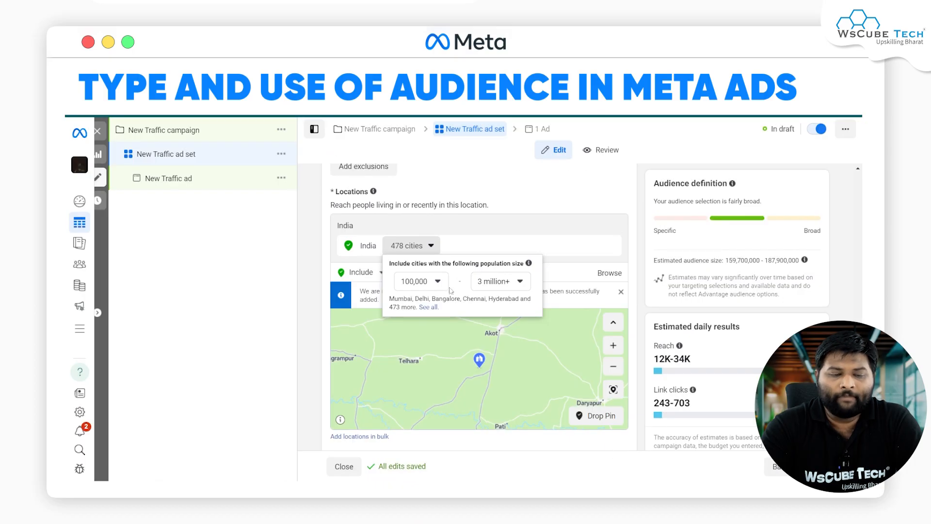
left_click(301, 269)
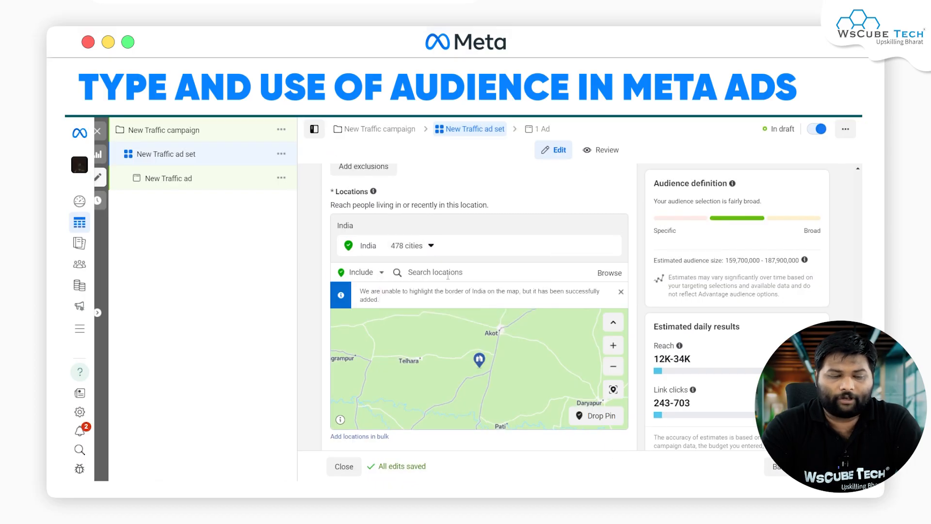
Step: Exclude the city of Indore, Madhya Pradesh, India from the targeted locations
left_click(447, 275)
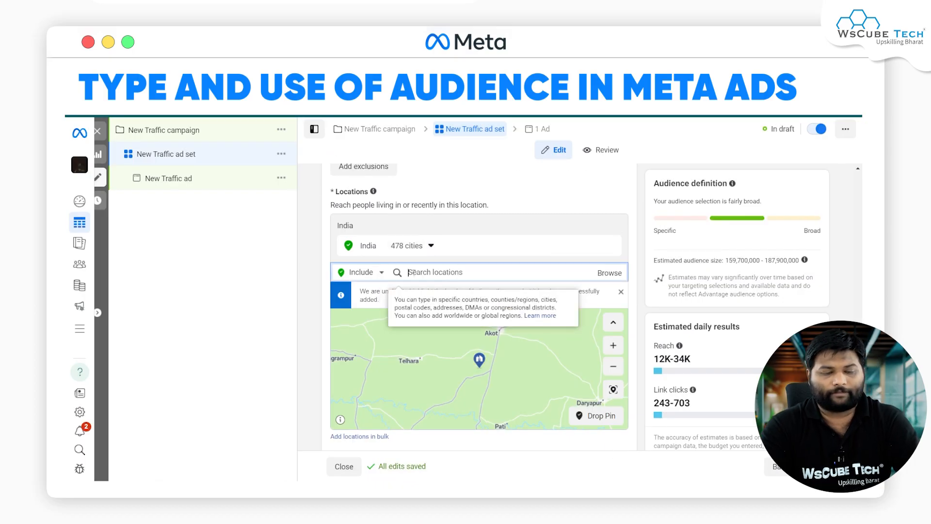
left_click(365, 272)
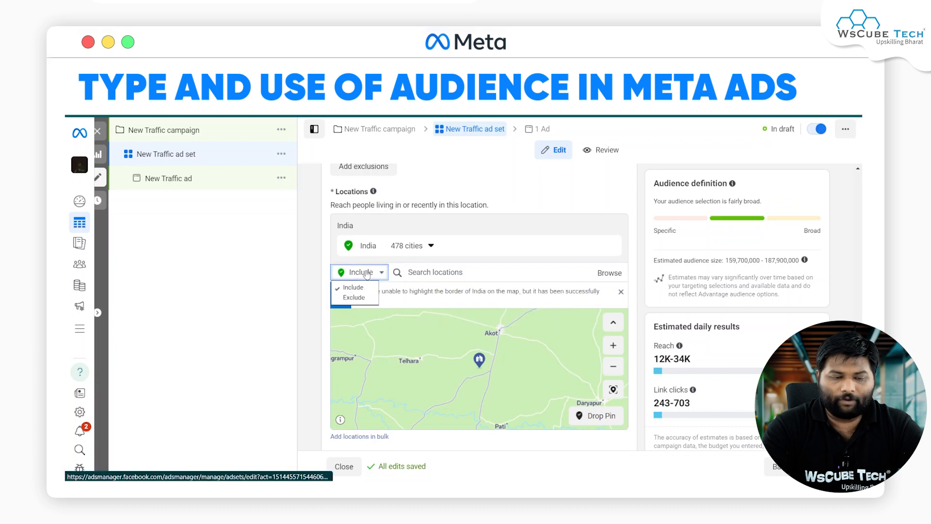
left_click(360, 298)
left_click(445, 274)
type("indore")
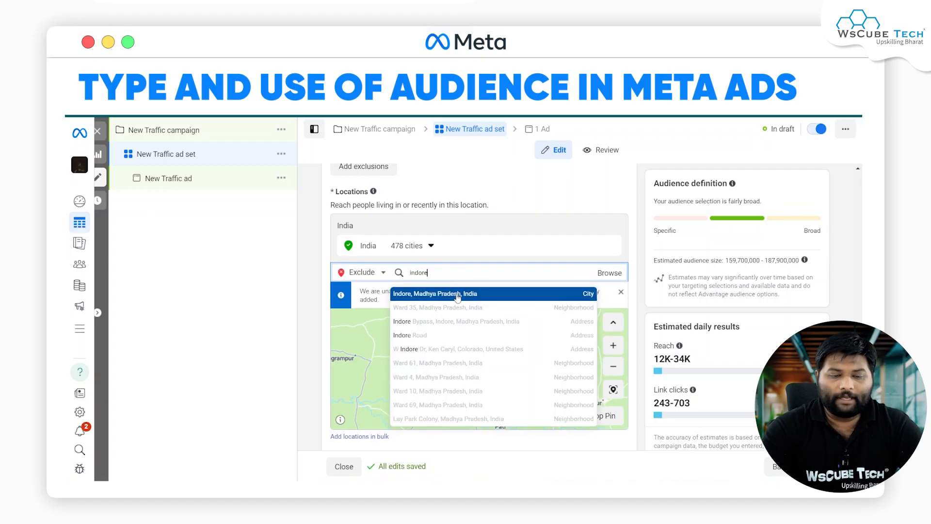
left_click(457, 294)
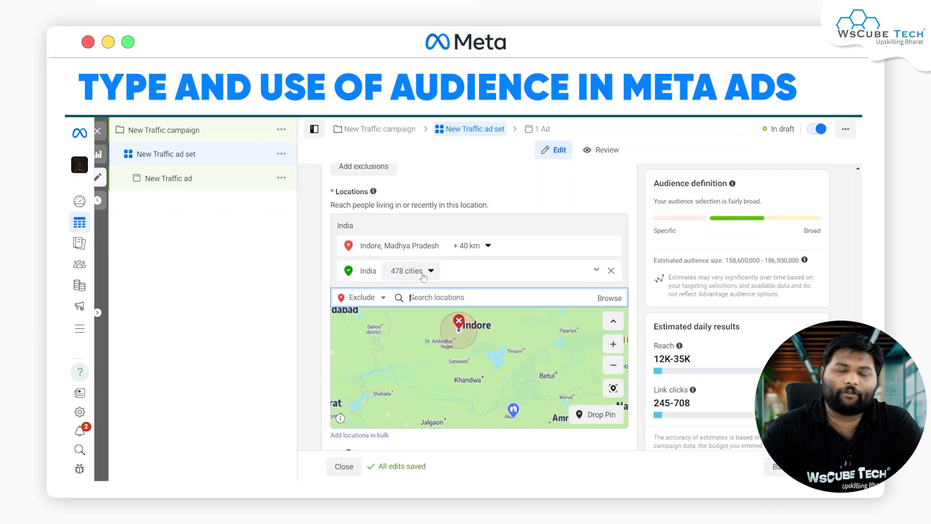
Step: Set the radius of the excluded Indore location to 80 km
left_click(459, 248)
left_click_drag(482, 313, 470, 313)
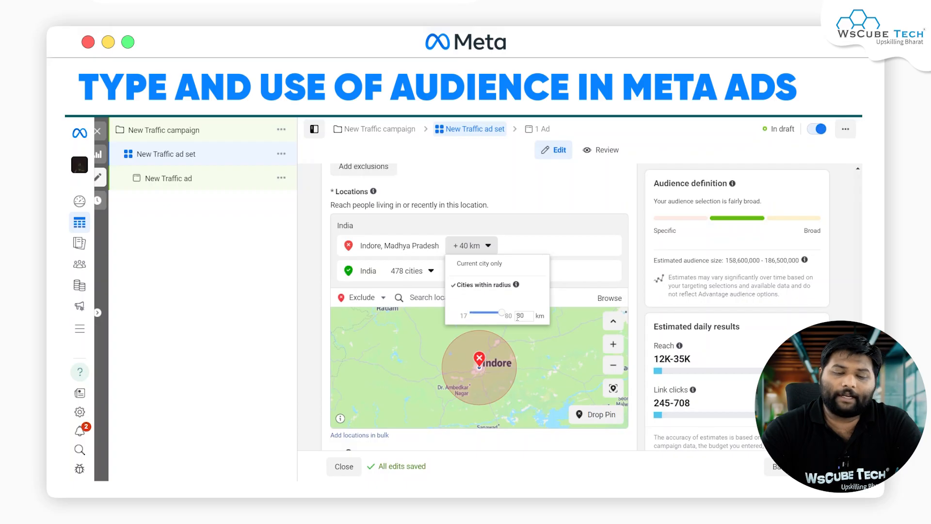
left_click(550, 232)
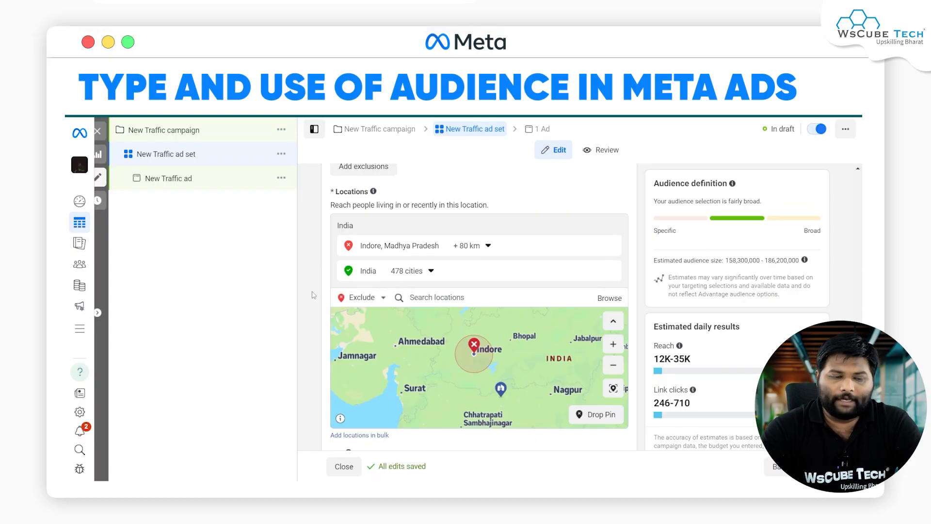
Step: Browse the detailed targeting options under Demographics > Parents and expand the All parents category
scroll(313, 295, "down", 2)
scroll(313, 295, "down", 5)
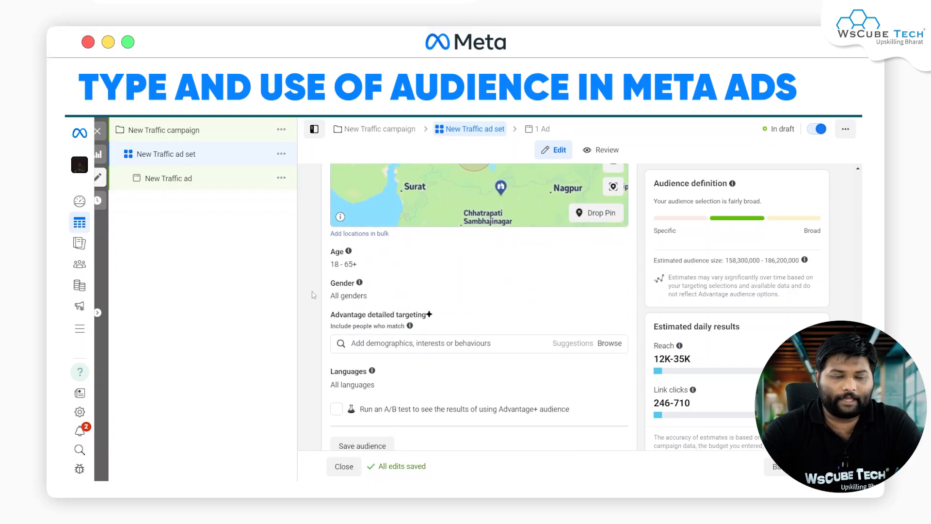
scroll(313, 295, "down", 1)
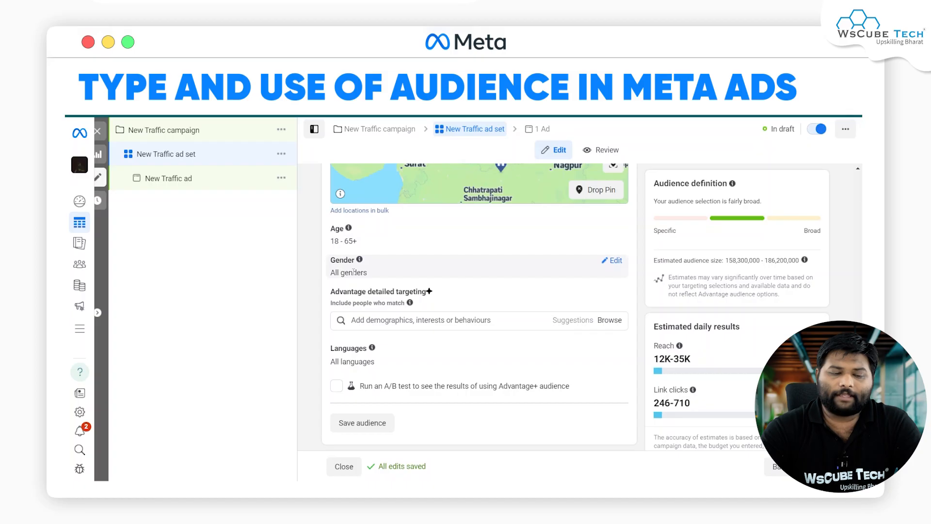
scroll(381, 280, "down", 1)
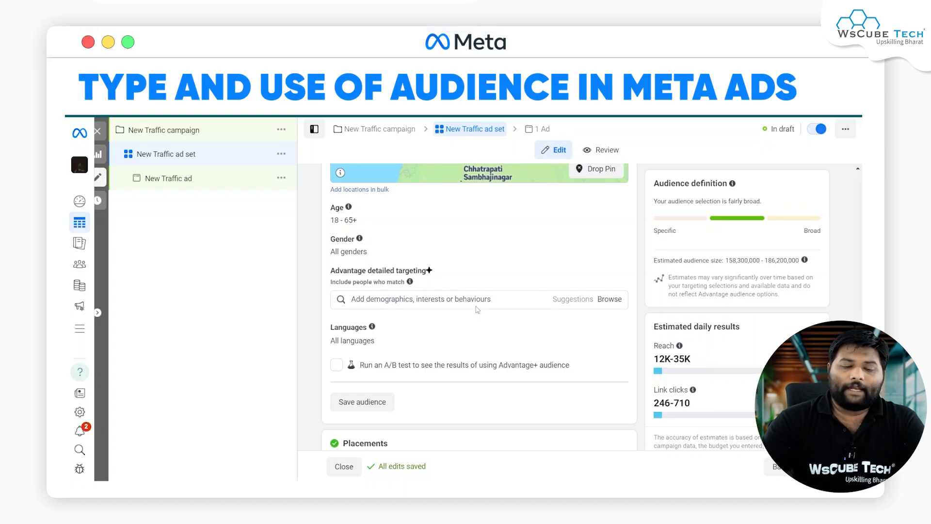
left_click(611, 304)
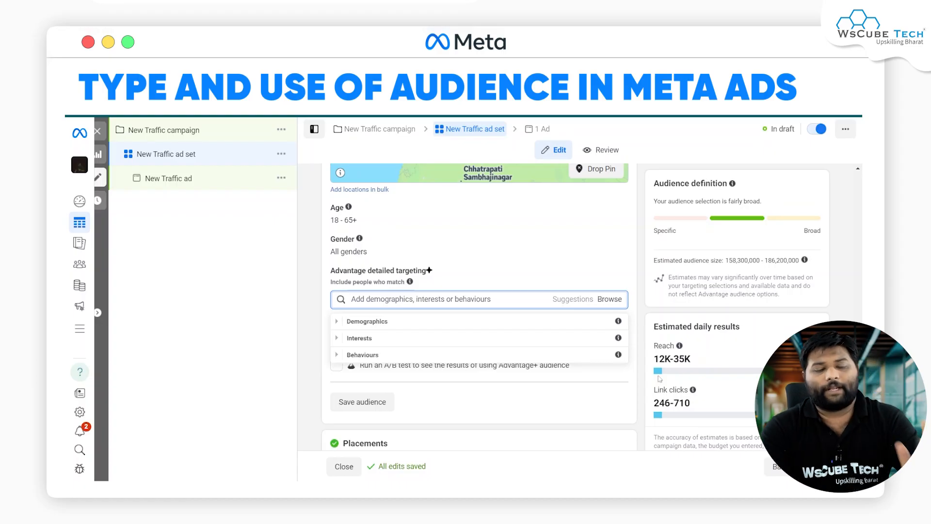
left_click(462, 330)
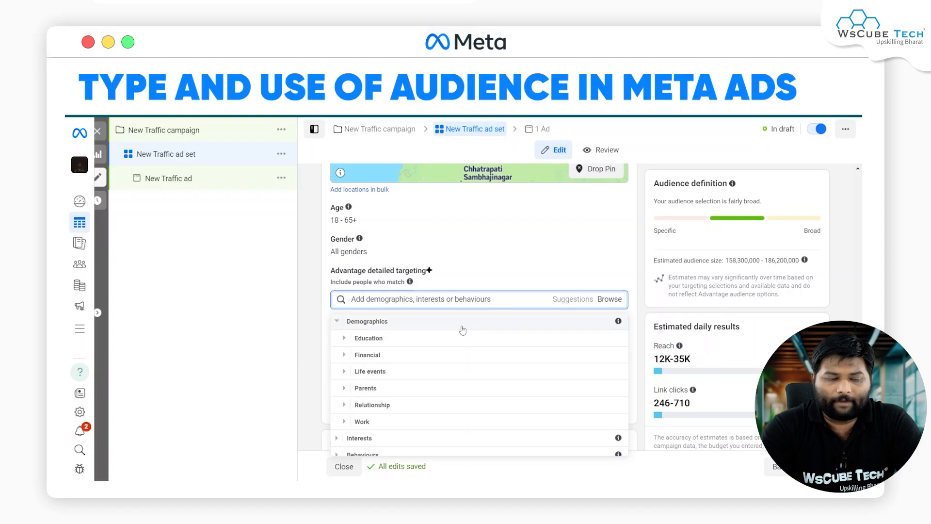
left_click(420, 391)
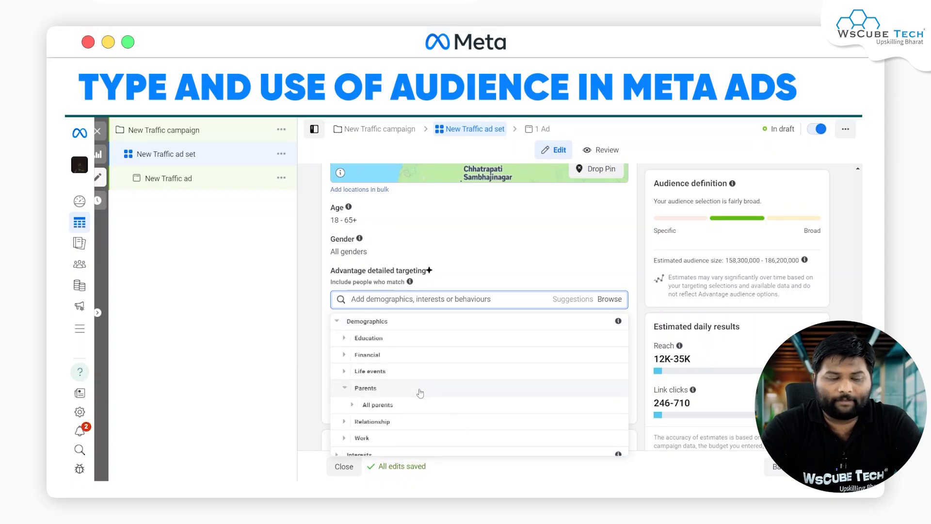
left_click(420, 388)
Step: Examine the size, category path and description of the "Parents with pre-teens (aged 9-12)" targeting option
mouse_move(450, 409)
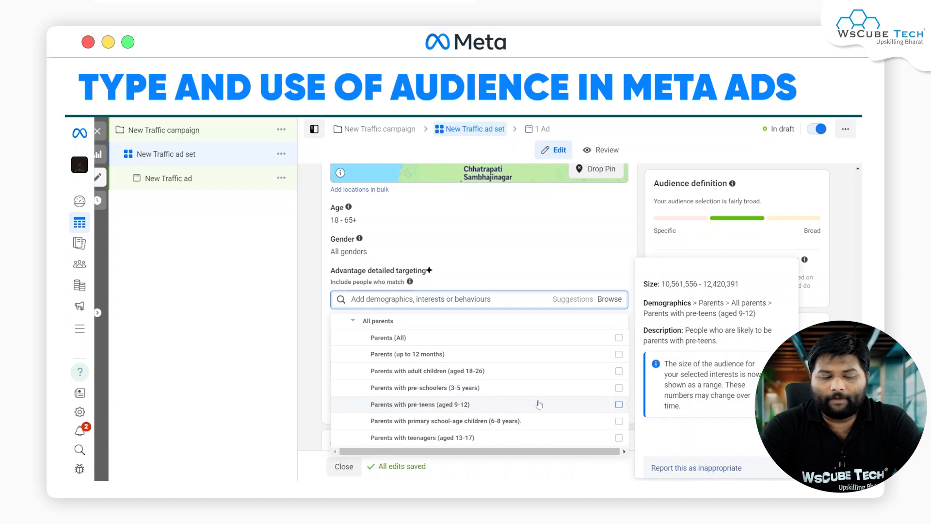
mouse_move(572, 399)
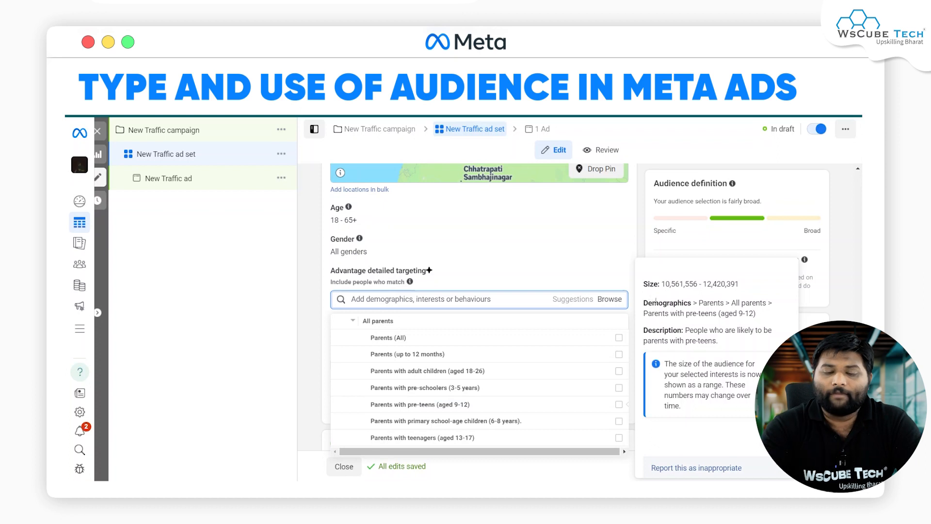
left_click_drag(682, 329, 722, 342)
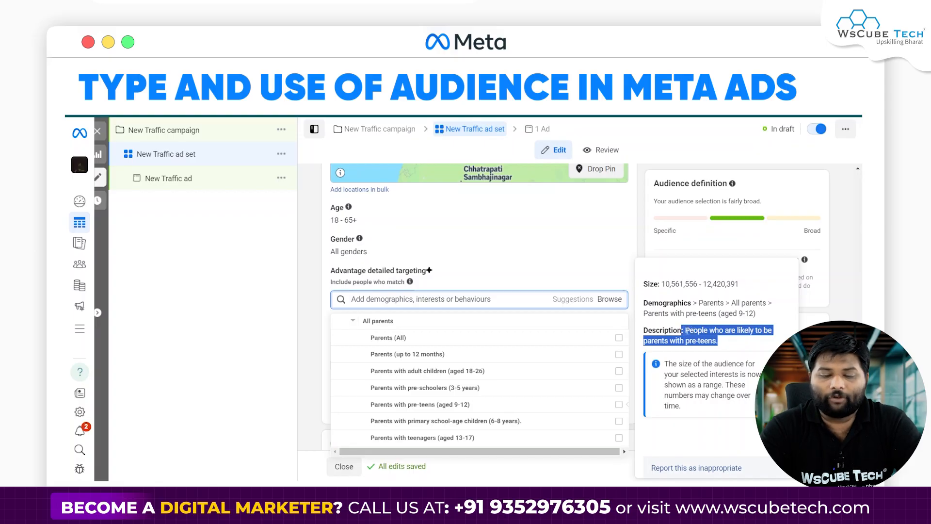
left_click(703, 338)
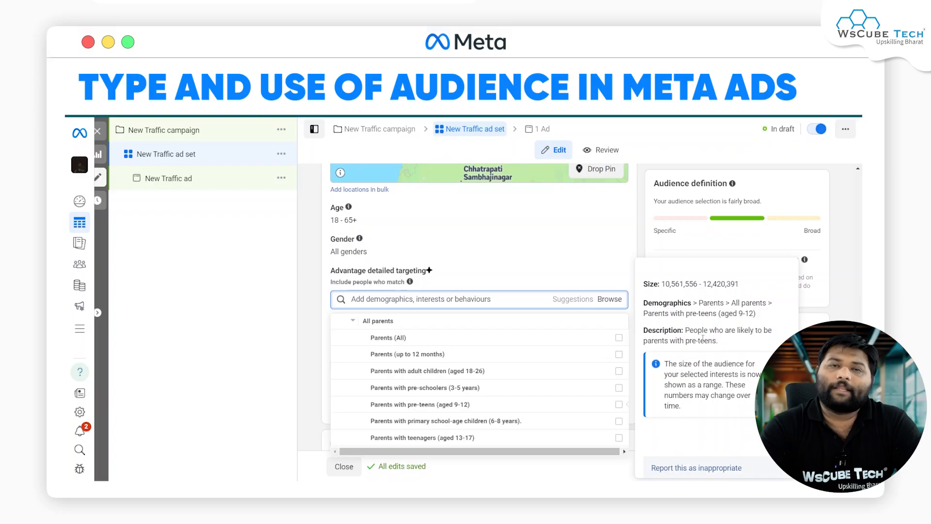
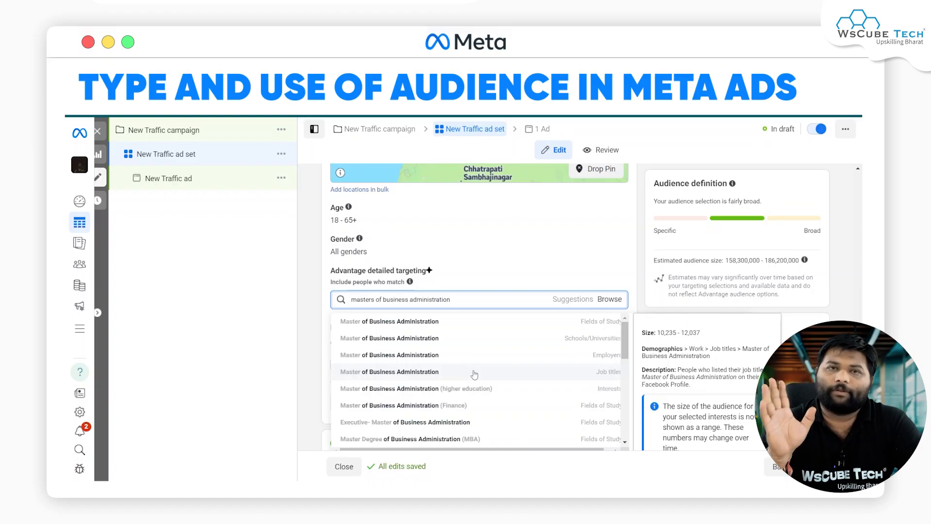
Step: Leave the ad set editor and start a new custom audience with Facebook Page as its source
left_click(306, 276)
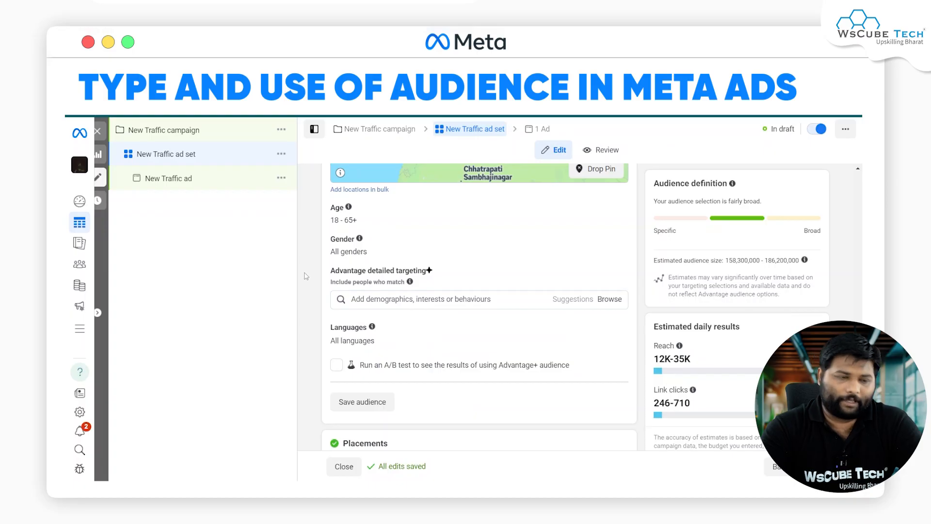
left_click(99, 133)
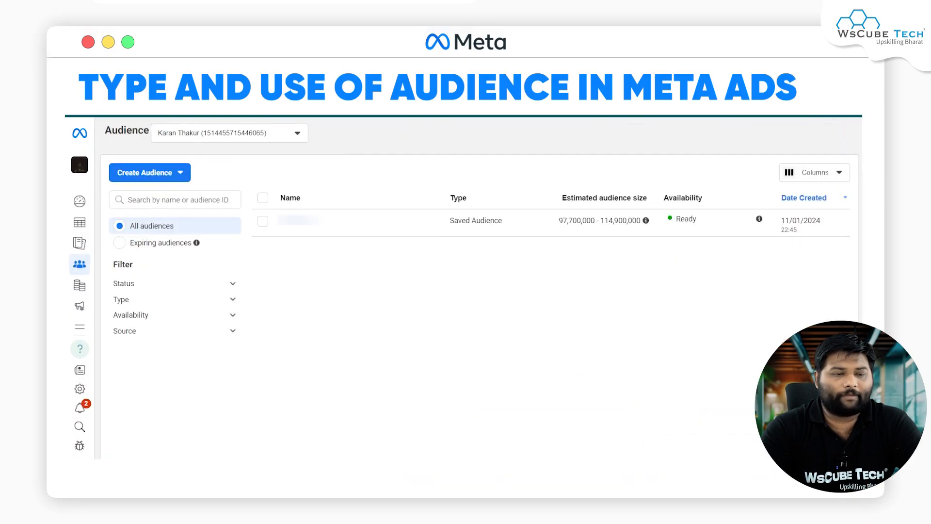
left_click(156, 173)
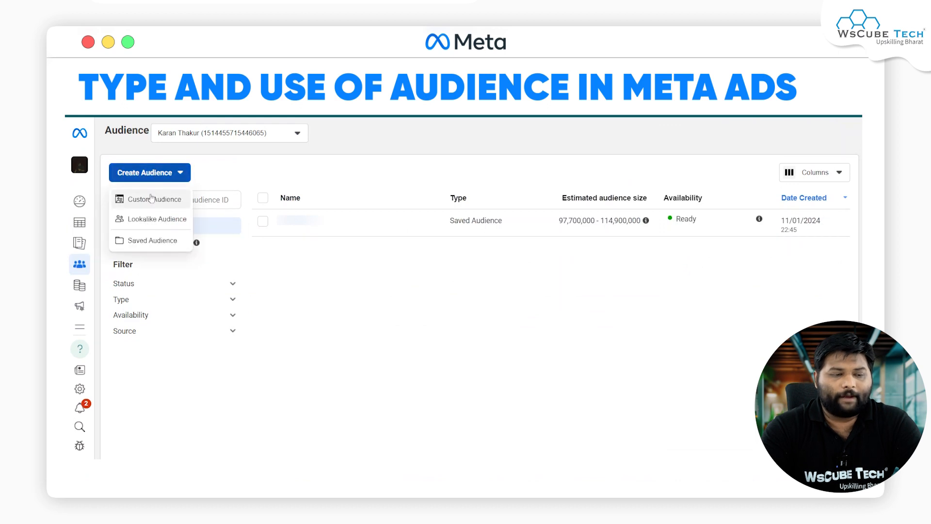
left_click(153, 198)
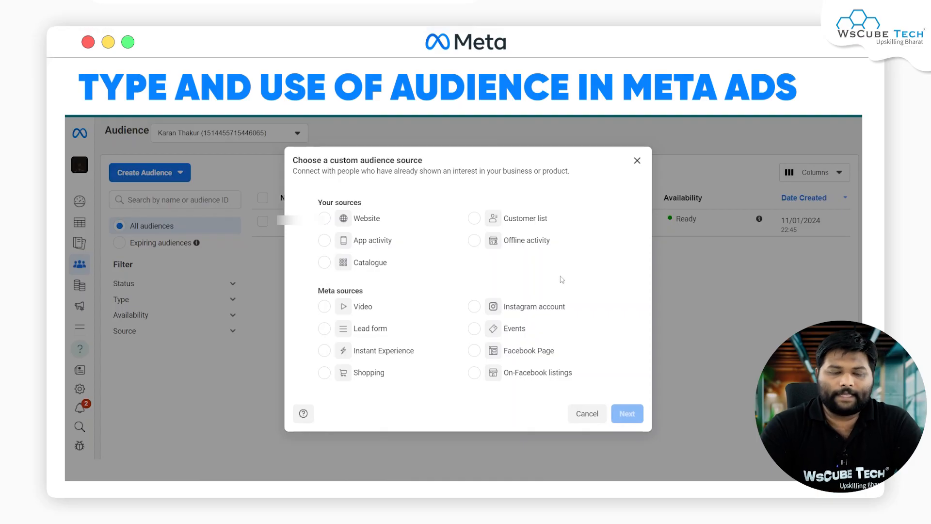
left_click(511, 359)
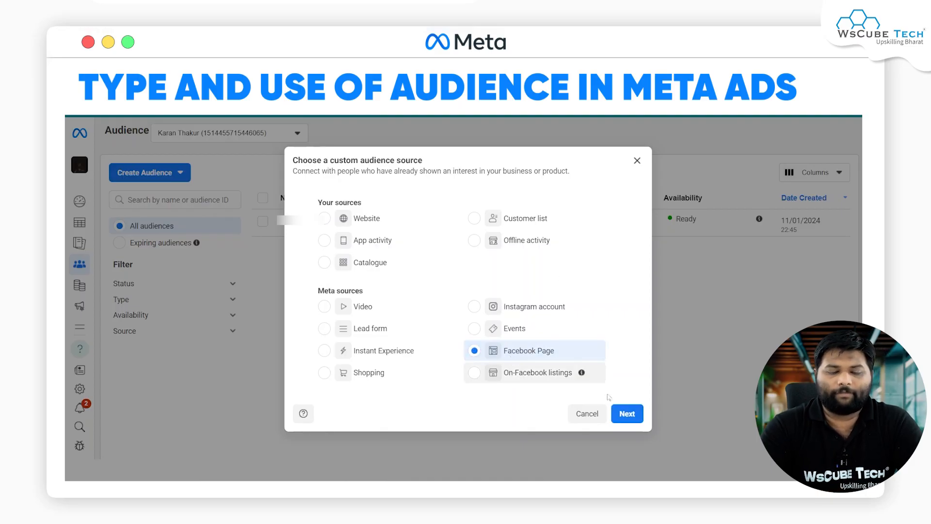
left_click(628, 415)
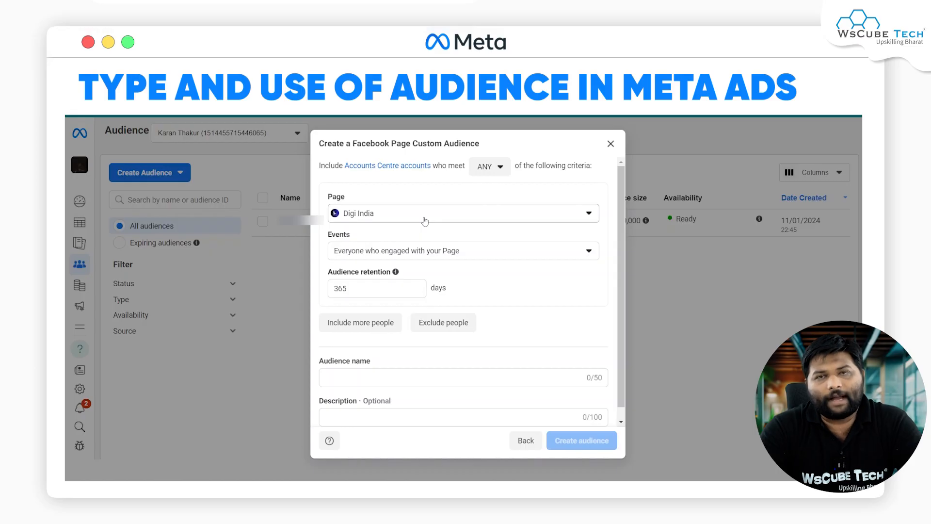
Step: Base the Digi India page audience on everyone who engaged with the Page, keeping the 365-day audience retention
left_click(373, 252)
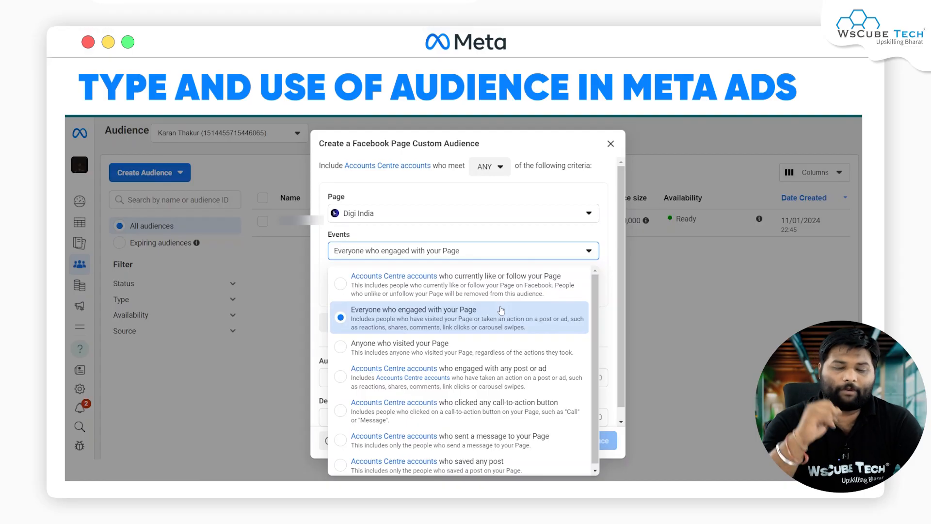
left_click(485, 315)
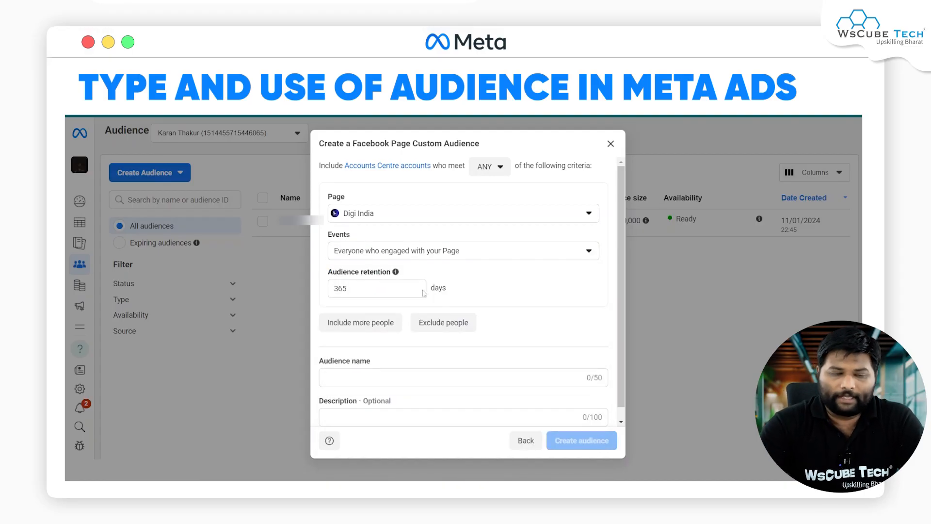
left_click(330, 290)
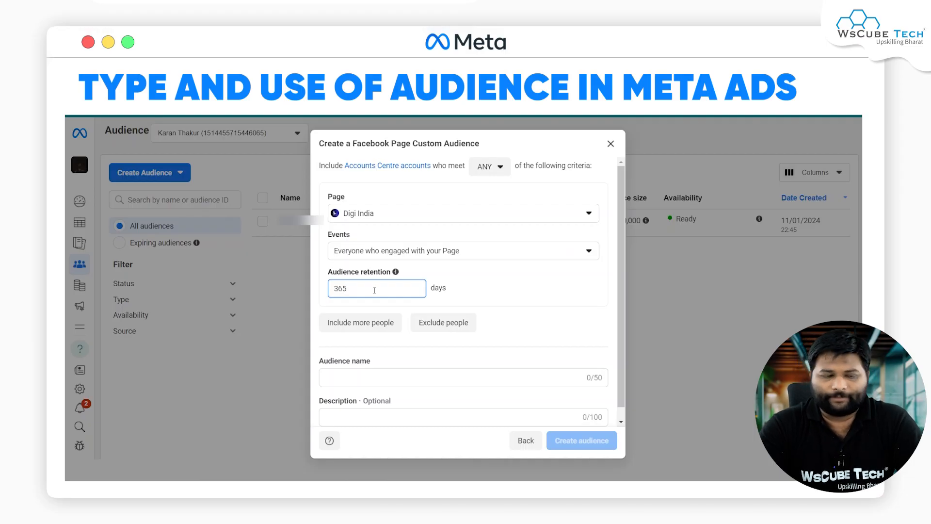
left_click(497, 315)
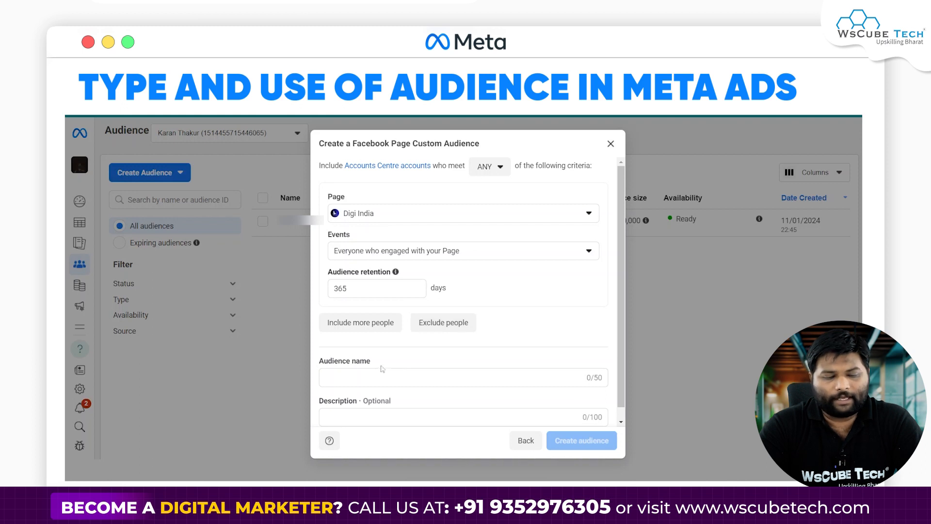
Step: Name the custom audience "Fb Page - CA", create it and close its summary
left_click(360, 377)
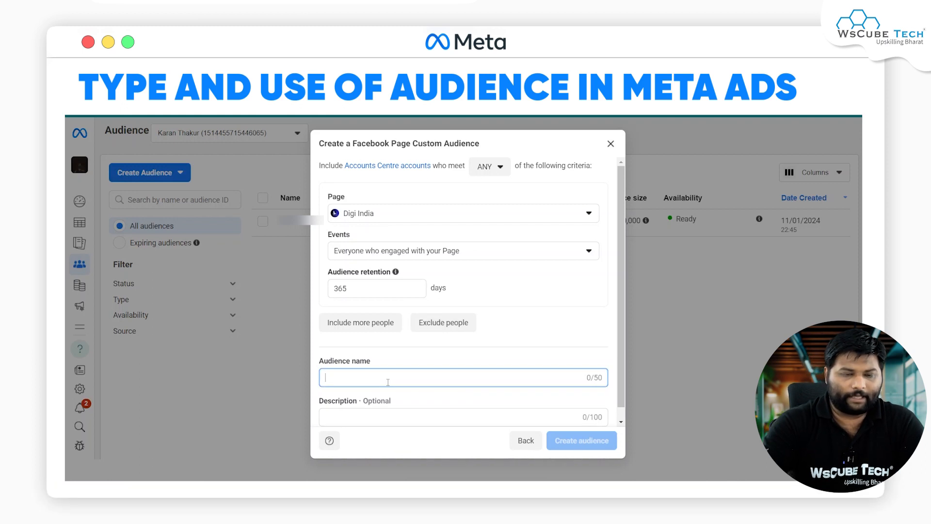
type("Fb Page -")
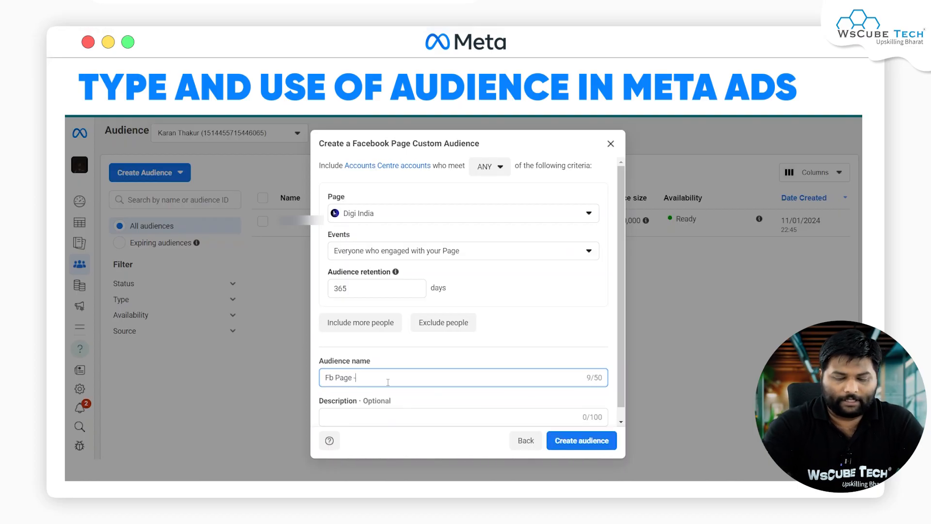
type(" CA")
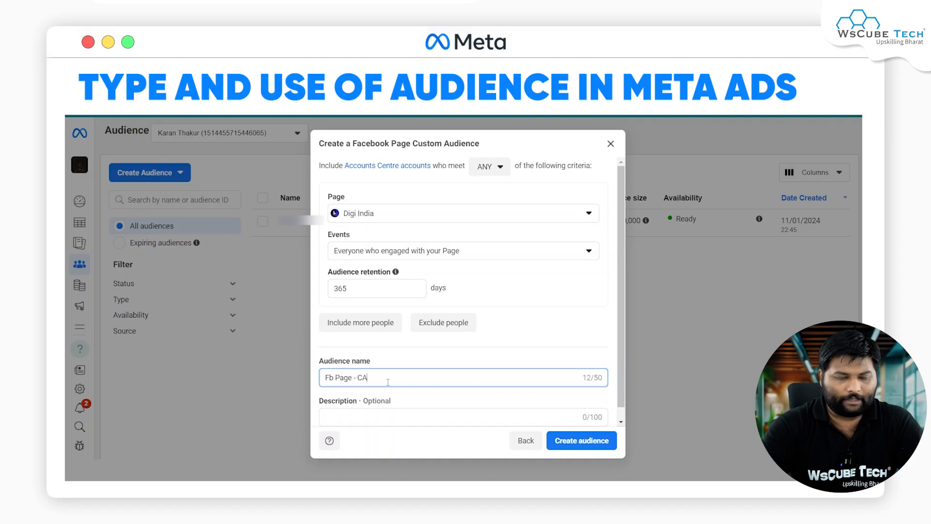
left_click(576, 439)
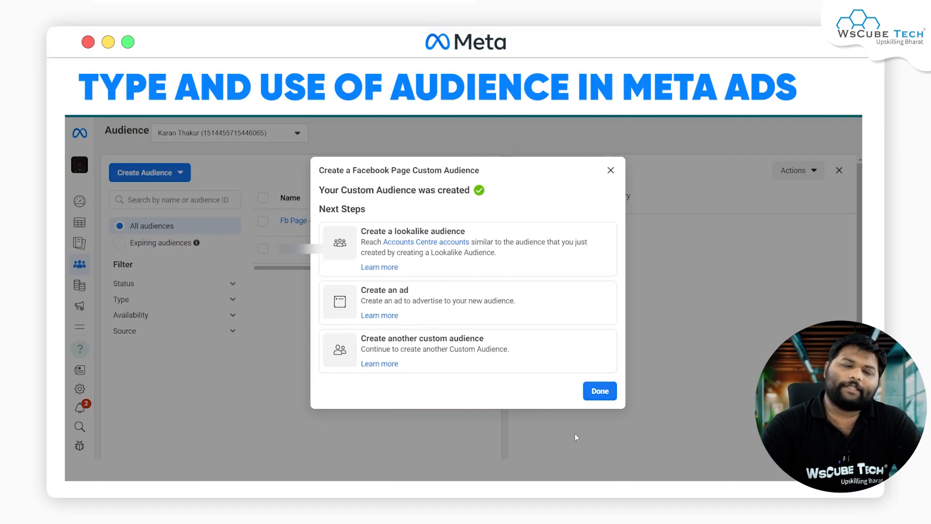
left_click(602, 389)
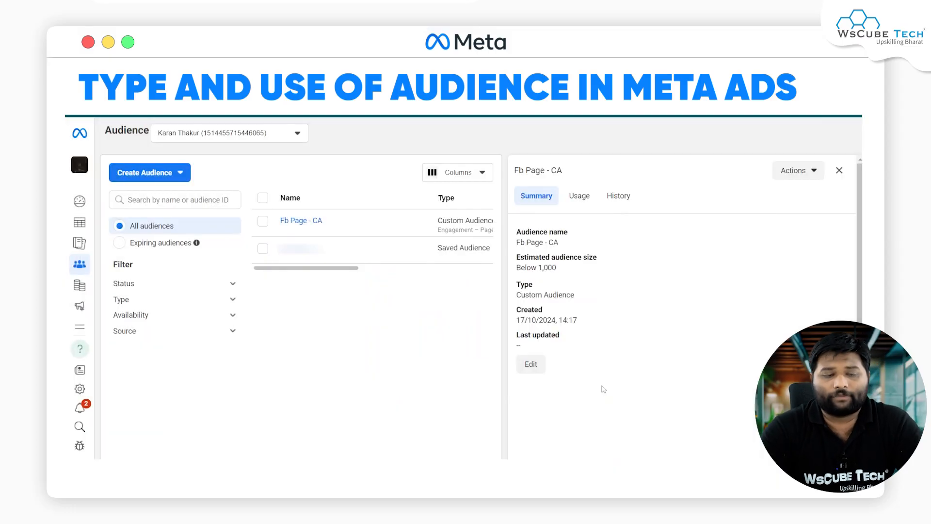
left_click(839, 171)
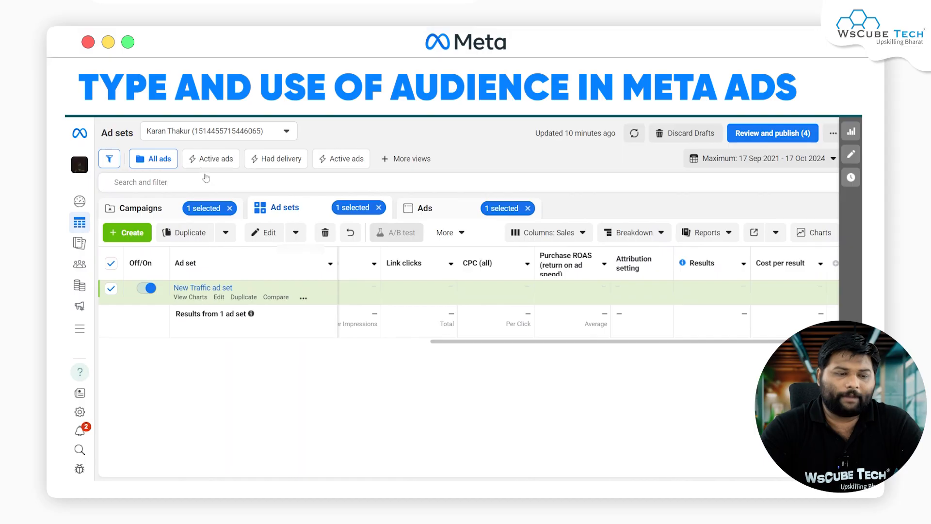
Step: Clear the campaign, ad set and ad selections, and open the New Traffic ad set of the New Traffic campaign for editing
left_click(229, 208)
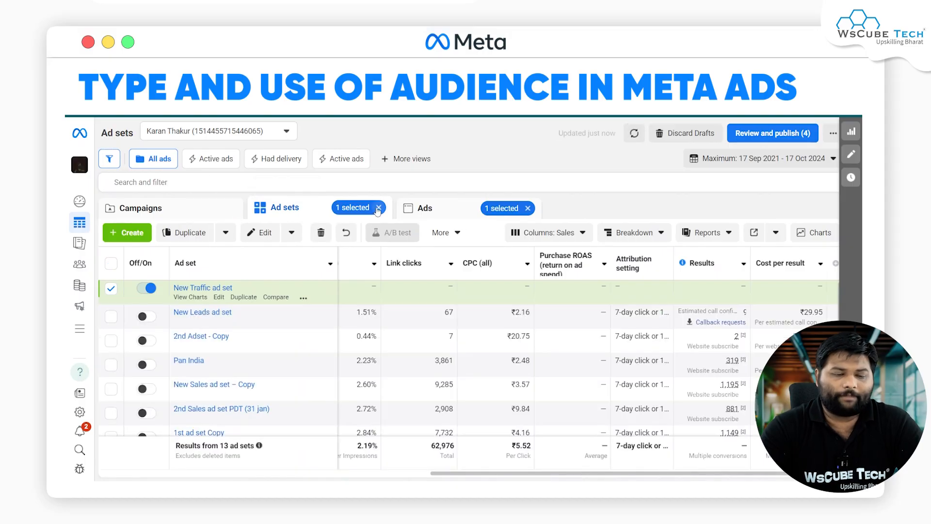
left_click(379, 208)
left_click(528, 208)
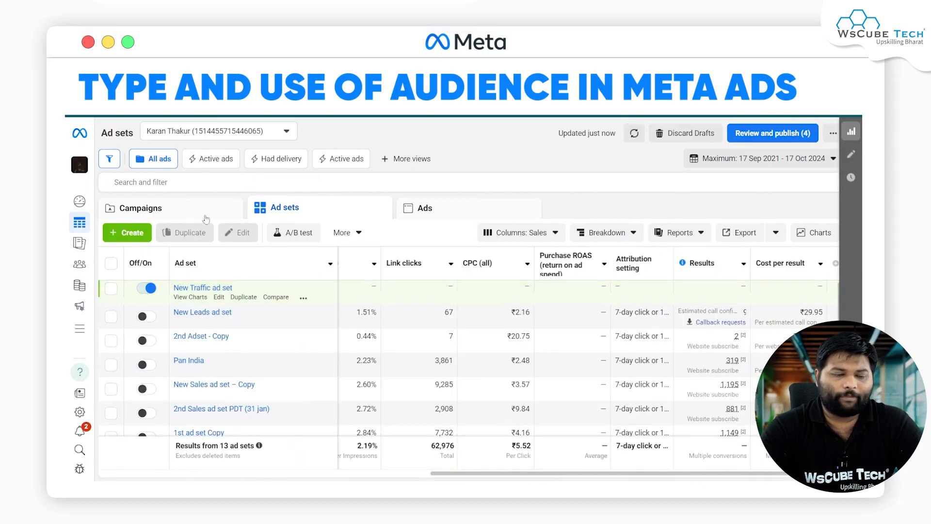
left_click(176, 209)
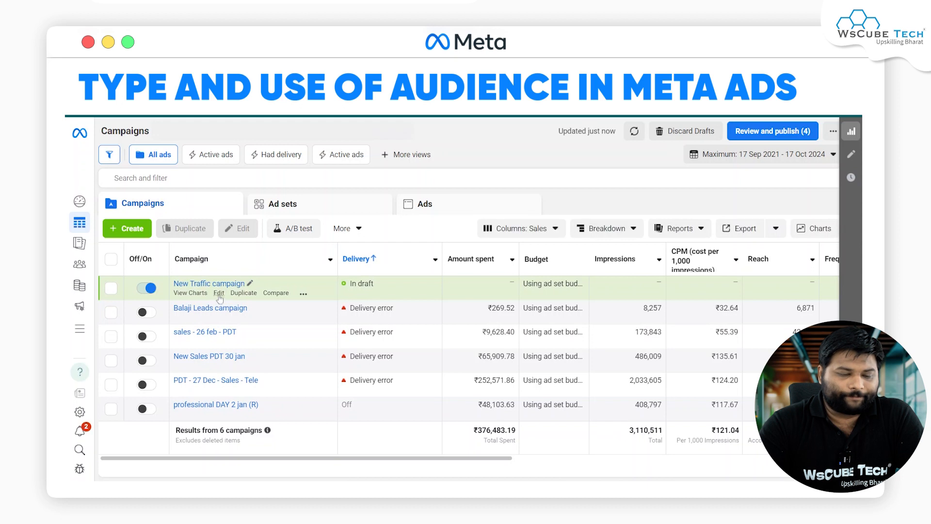
left_click(220, 295)
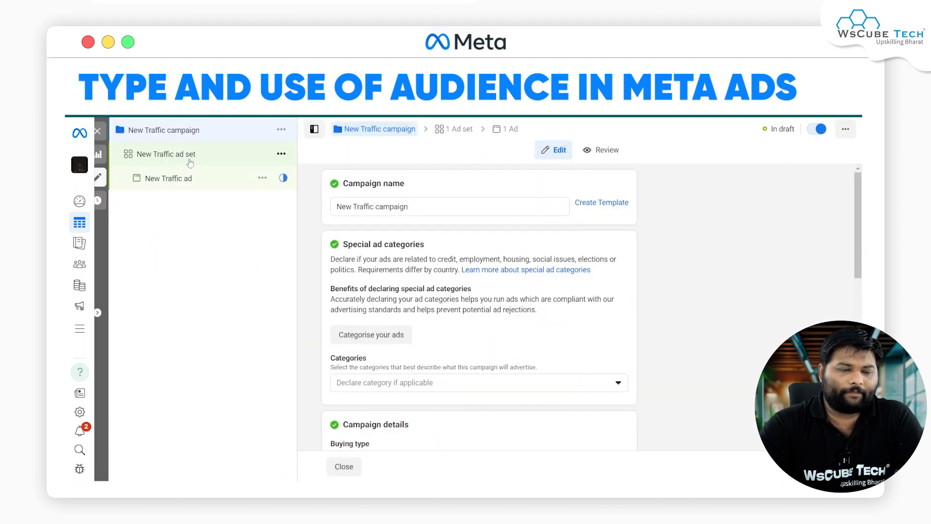
left_click(180, 162)
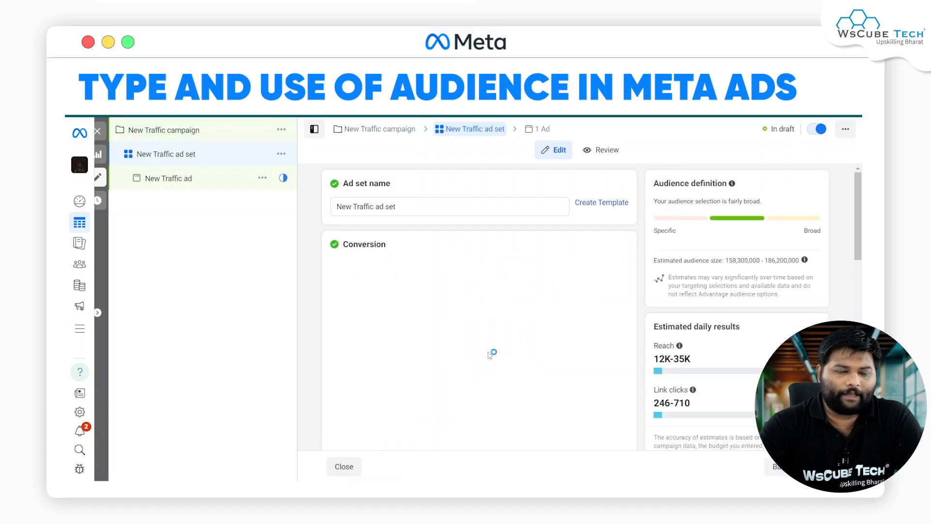
Step: Choose the existing "Fb Page - CA" custom audience in the ad set's audience settings
scroll(489, 352, "down", 10)
scroll(489, 352, "down", 12)
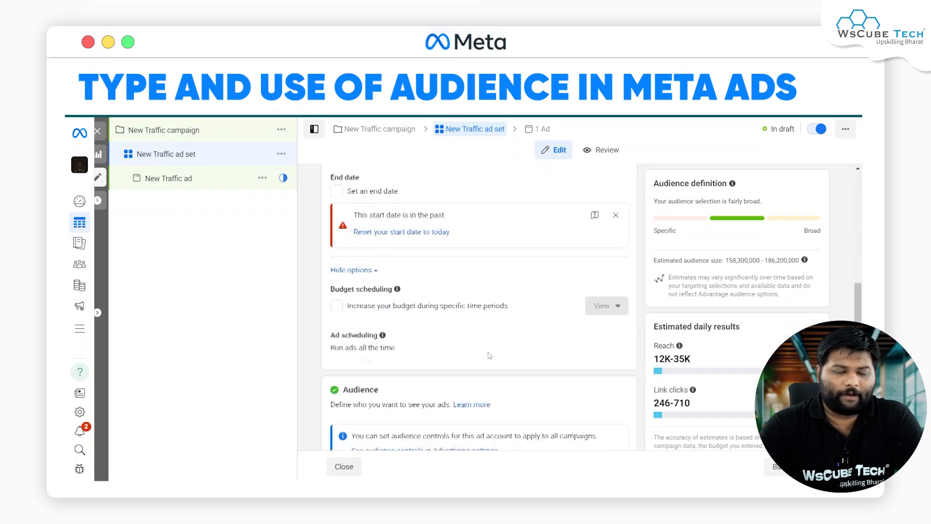
scroll(489, 355, "down", 3)
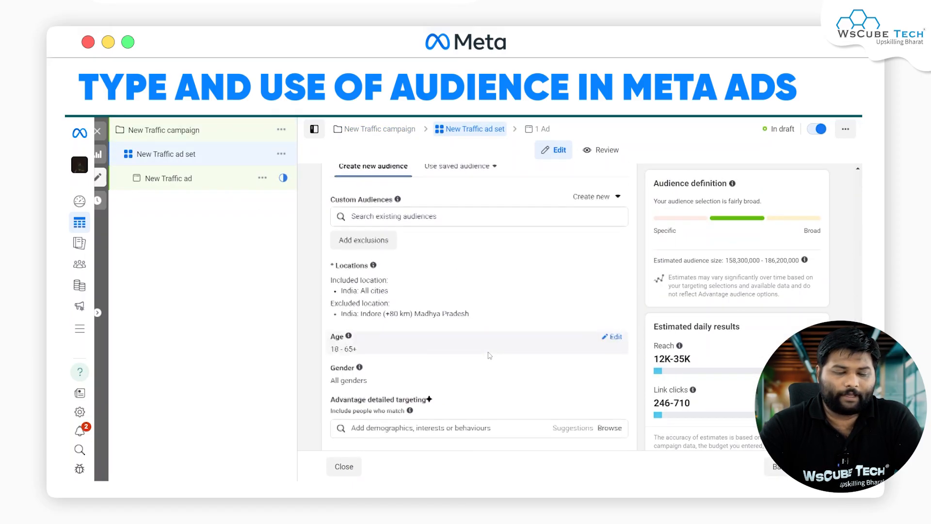
left_click(410, 254)
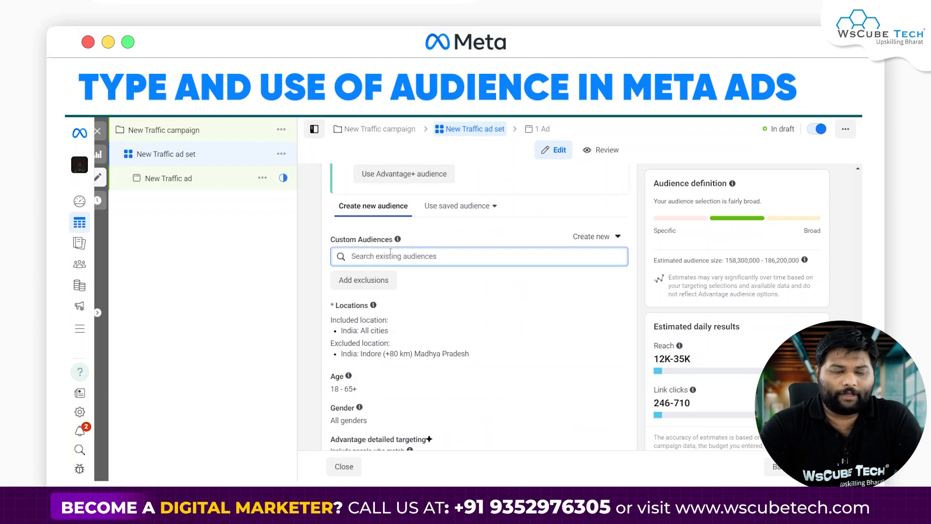
left_click(391, 253)
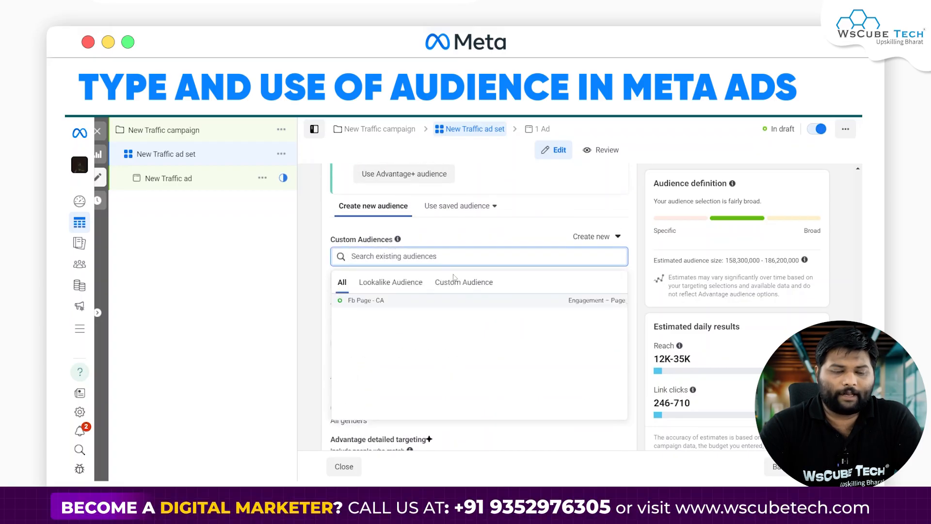
mouse_move(388, 303)
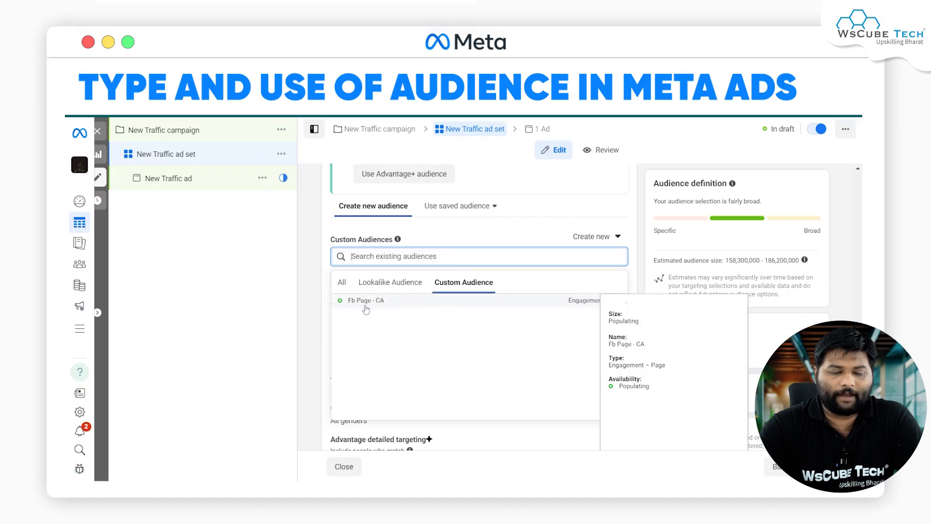
left_click(395, 307)
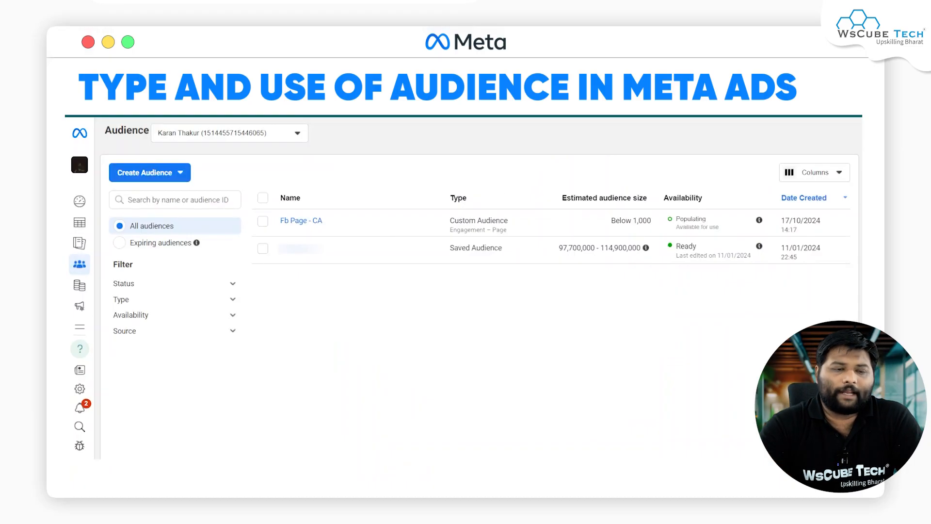
Step: Start a new lookalike audience with the "Fb Page - CA" custom audience as its source
left_click(148, 175)
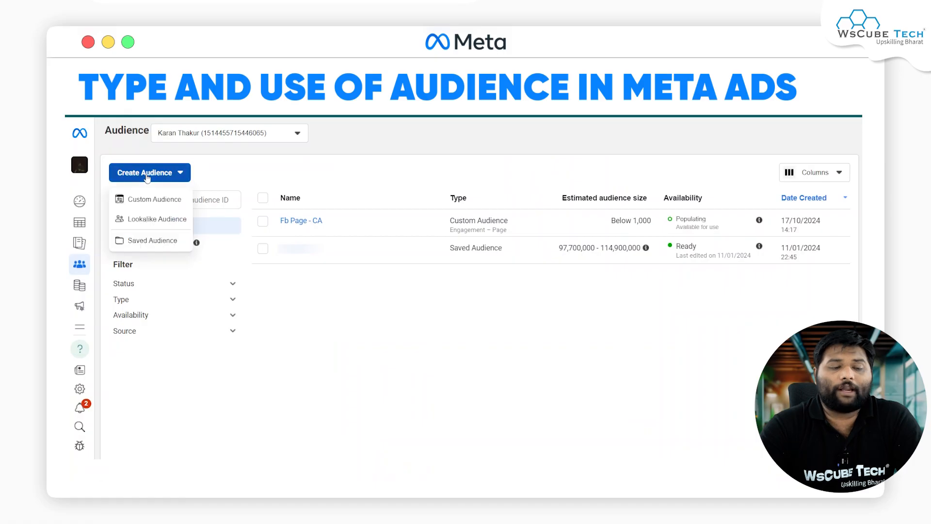
left_click(147, 224)
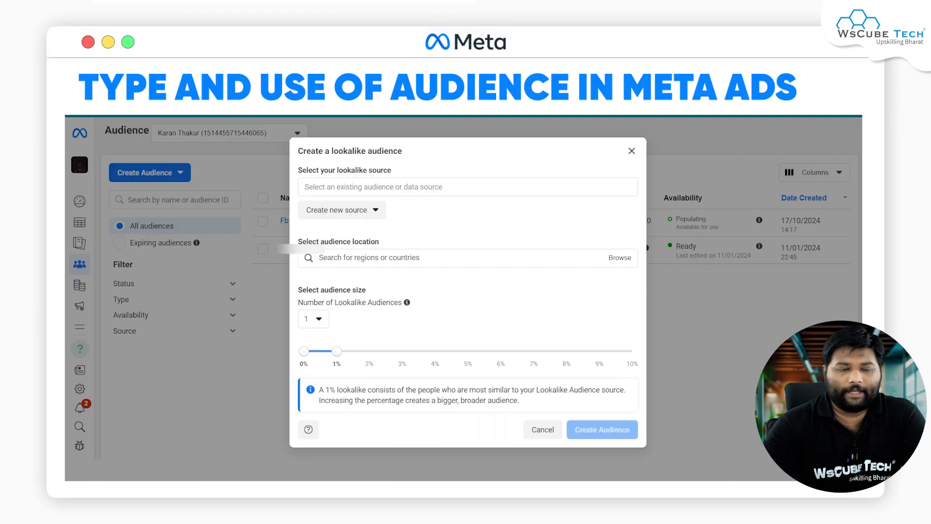
left_click(372, 182)
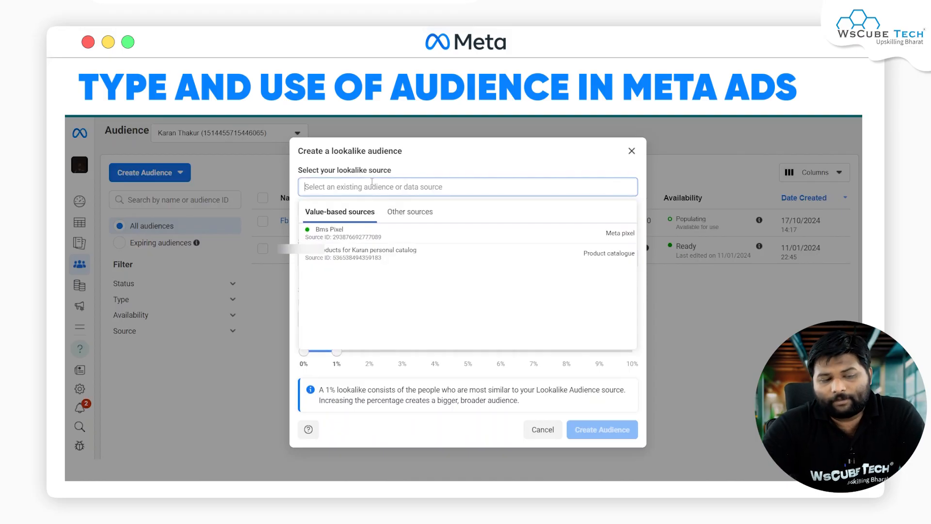
left_click(409, 211)
left_click(357, 214)
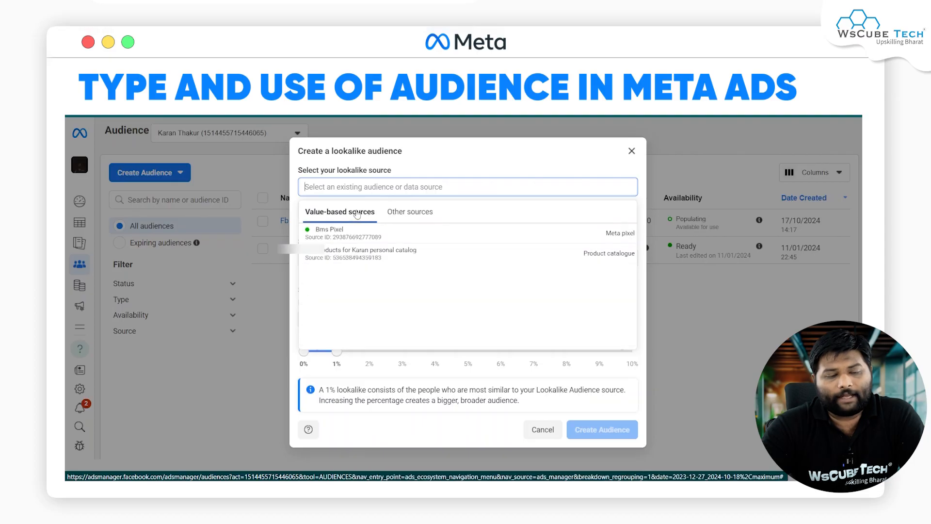
left_click(409, 211)
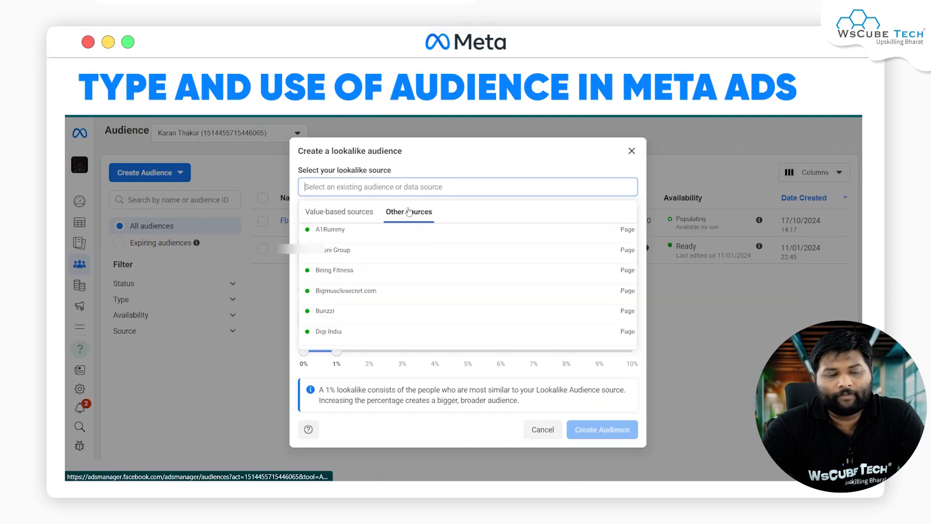
scroll(372, 294, "down", 2)
scroll(372, 295, "down", 5)
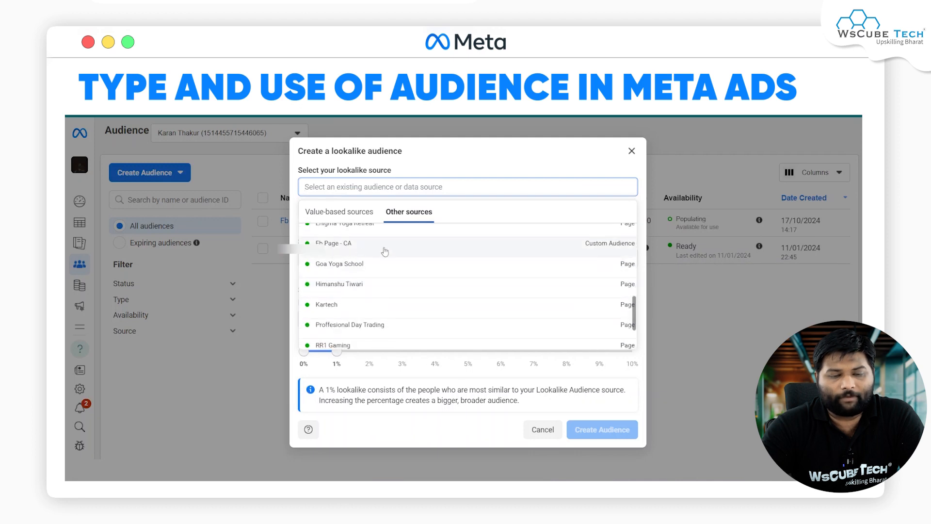
left_click(377, 244)
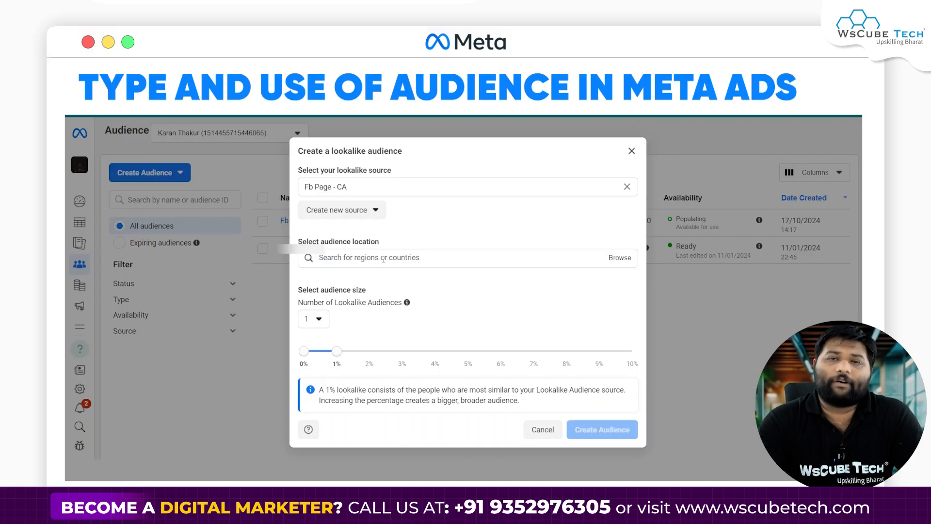
Step: Set India as the lookalike audience's location
left_click(384, 258)
type("india")
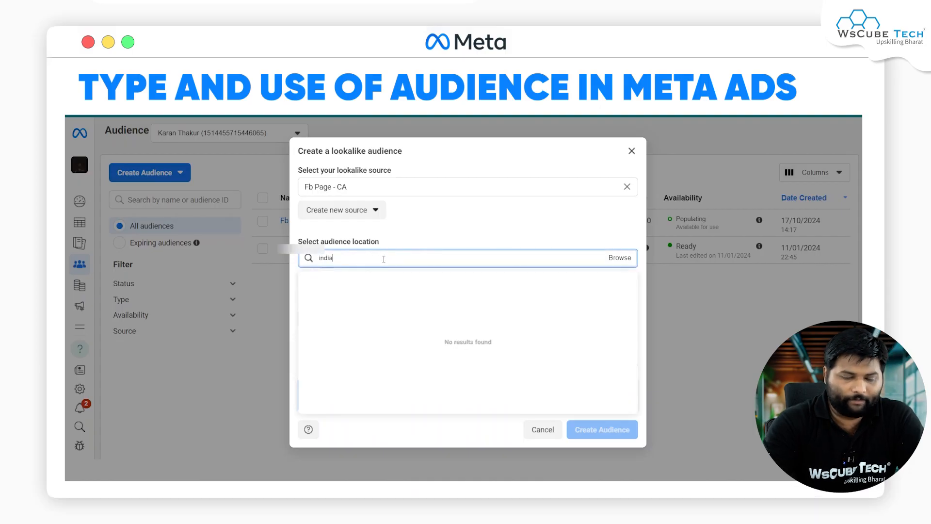
left_click(358, 280)
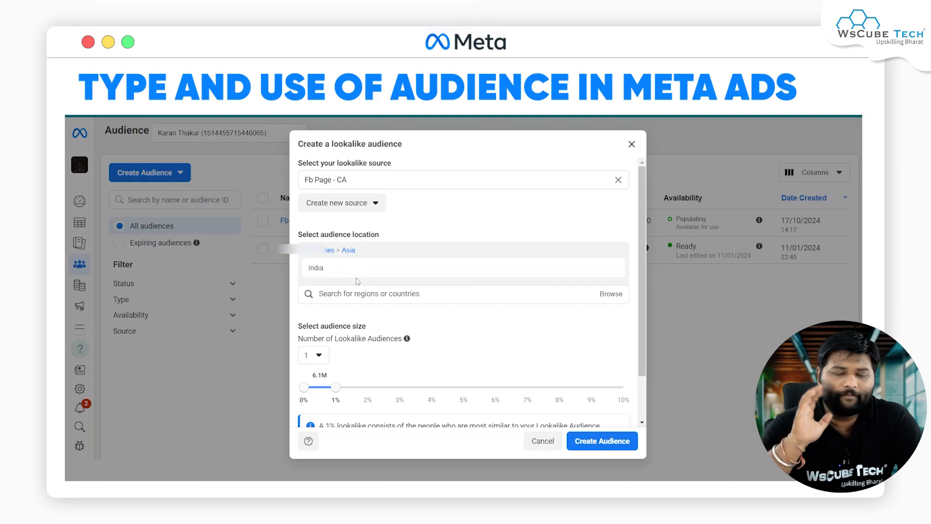
Step: Set the number of lookalike audiences to 2 and extend the second audience's size range to 7%
scroll(430, 324, "down", 2)
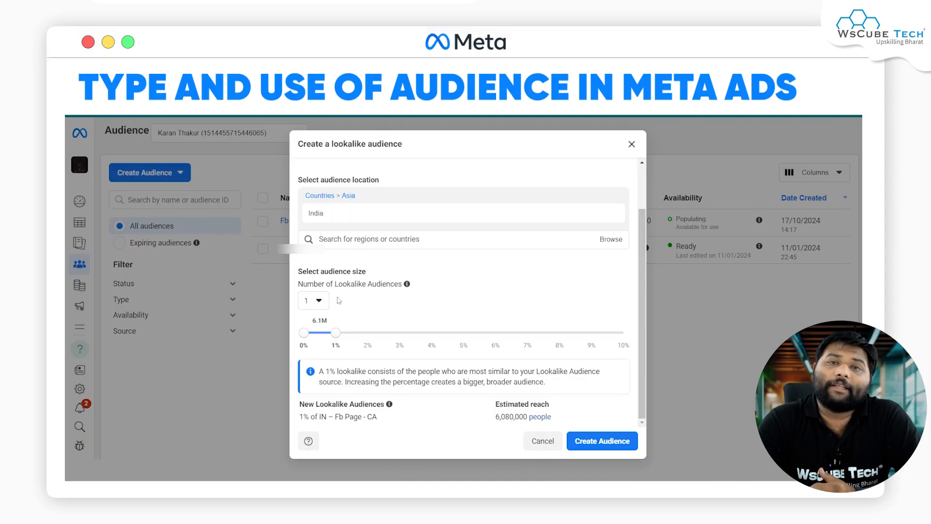
left_click(313, 303)
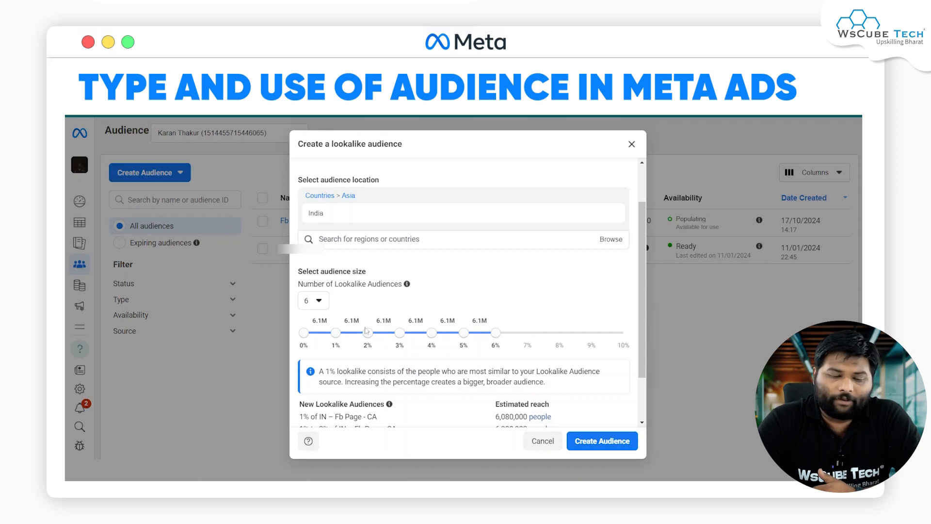
left_click(318, 301)
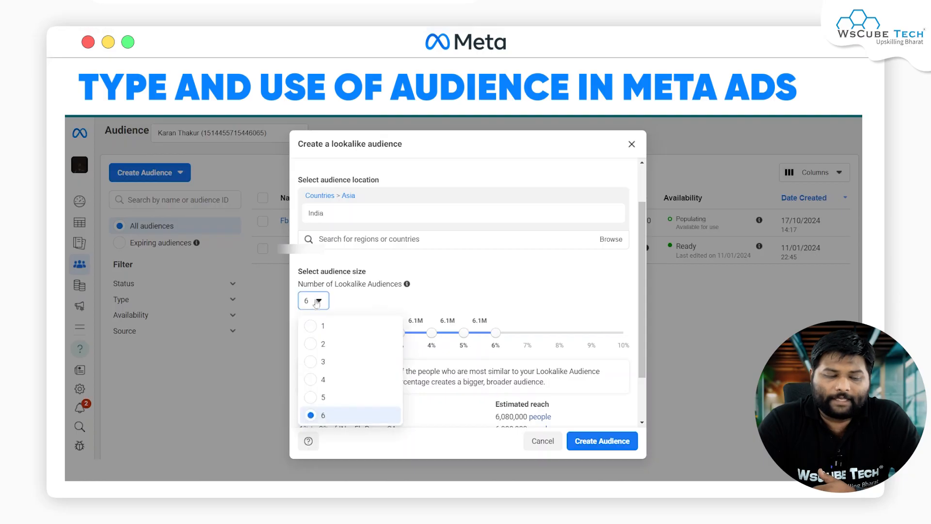
left_click(320, 344)
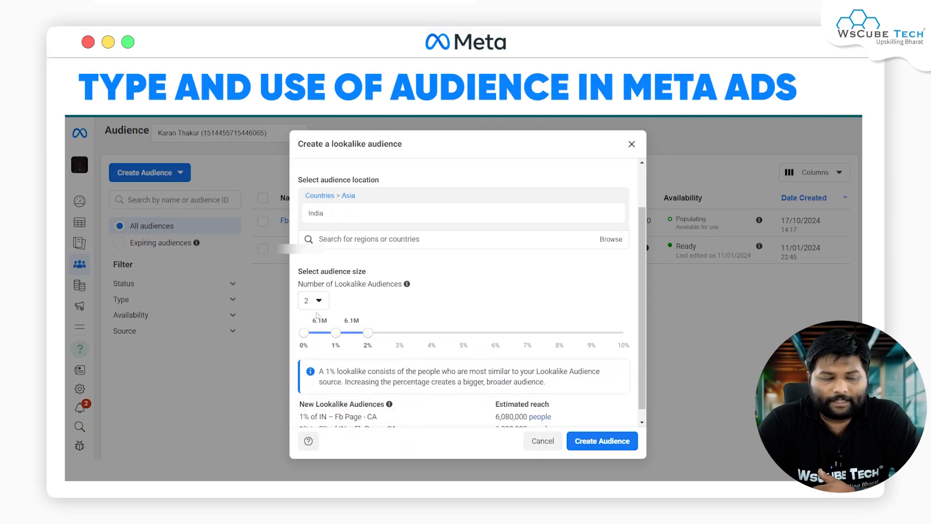
left_click_drag(370, 334, 533, 342)
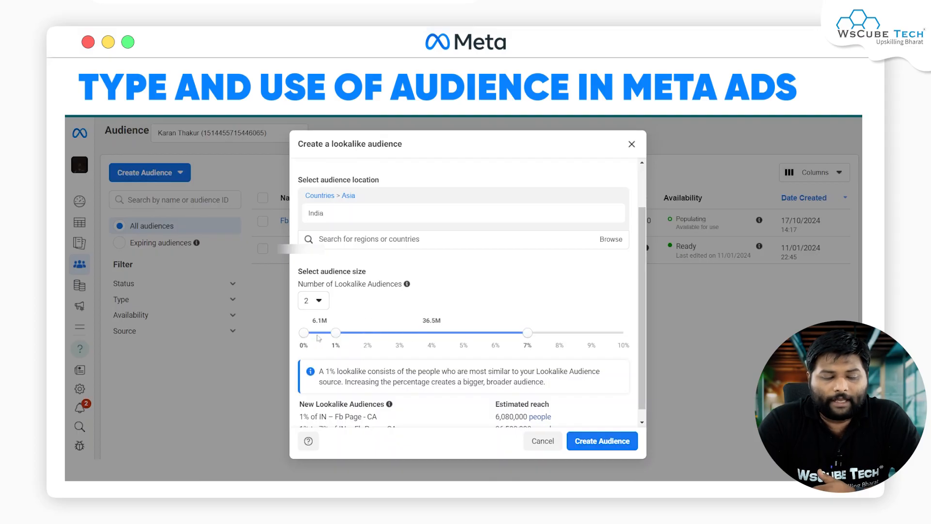